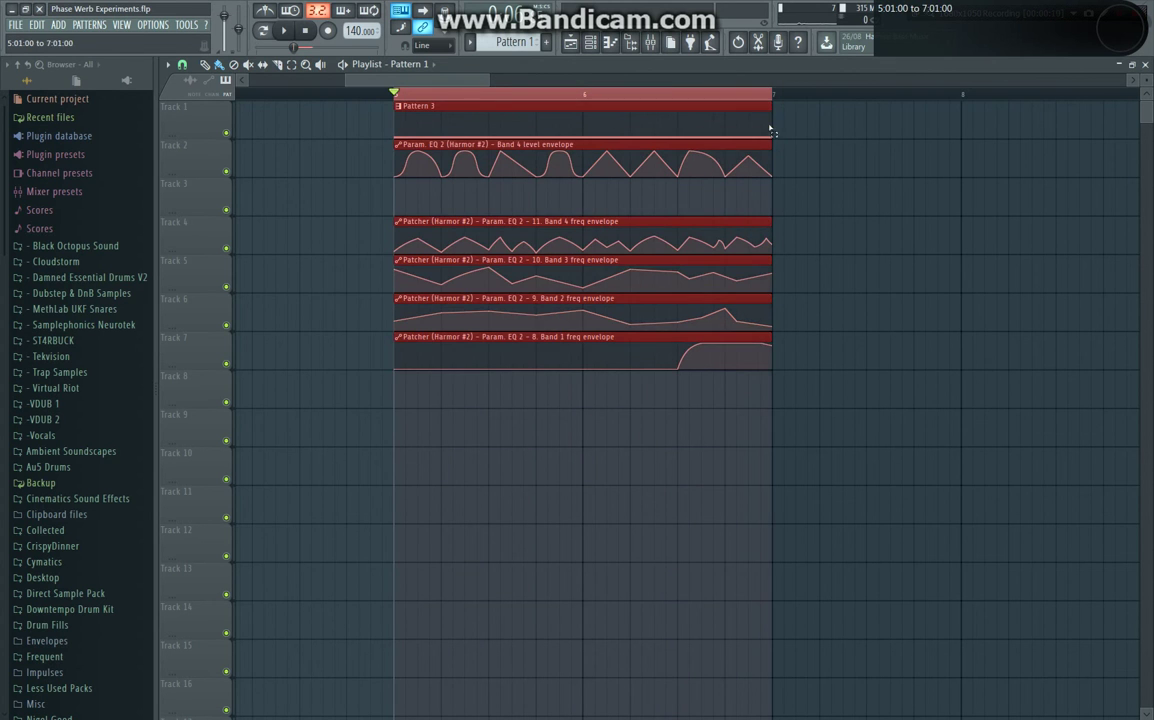
Play the looped Pattern 3 section at bars 5 to 7 and glance at the mixer.
key(space)
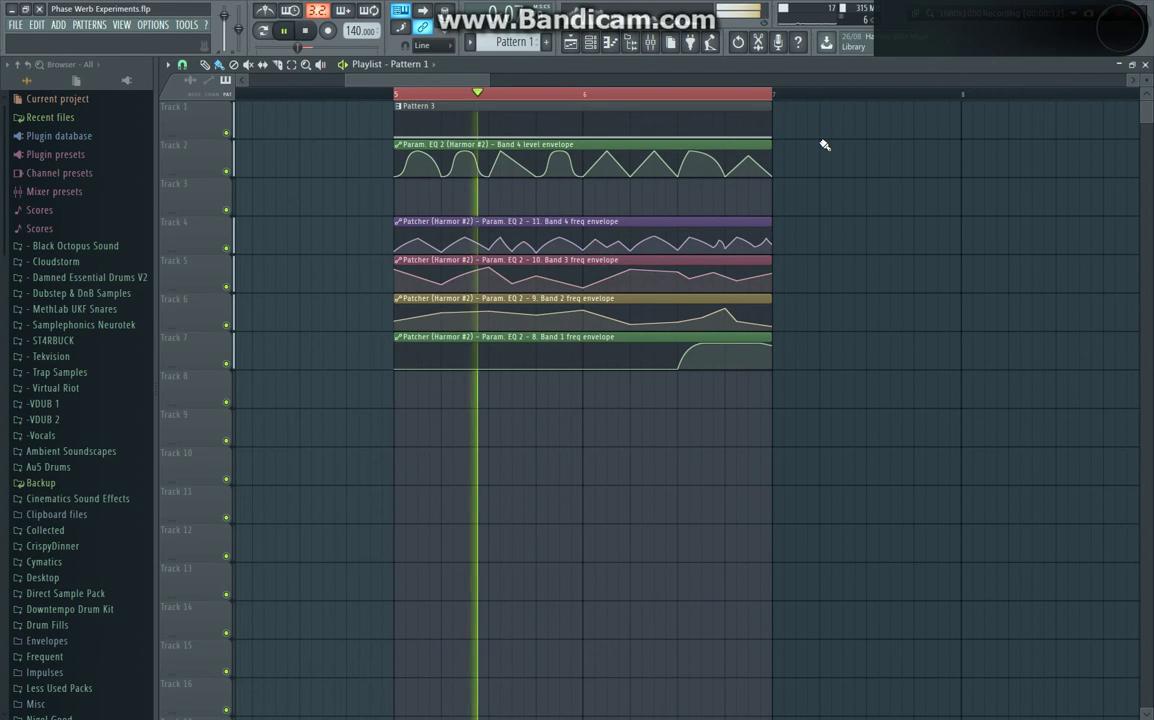
scroll(871, 180, down, 3)
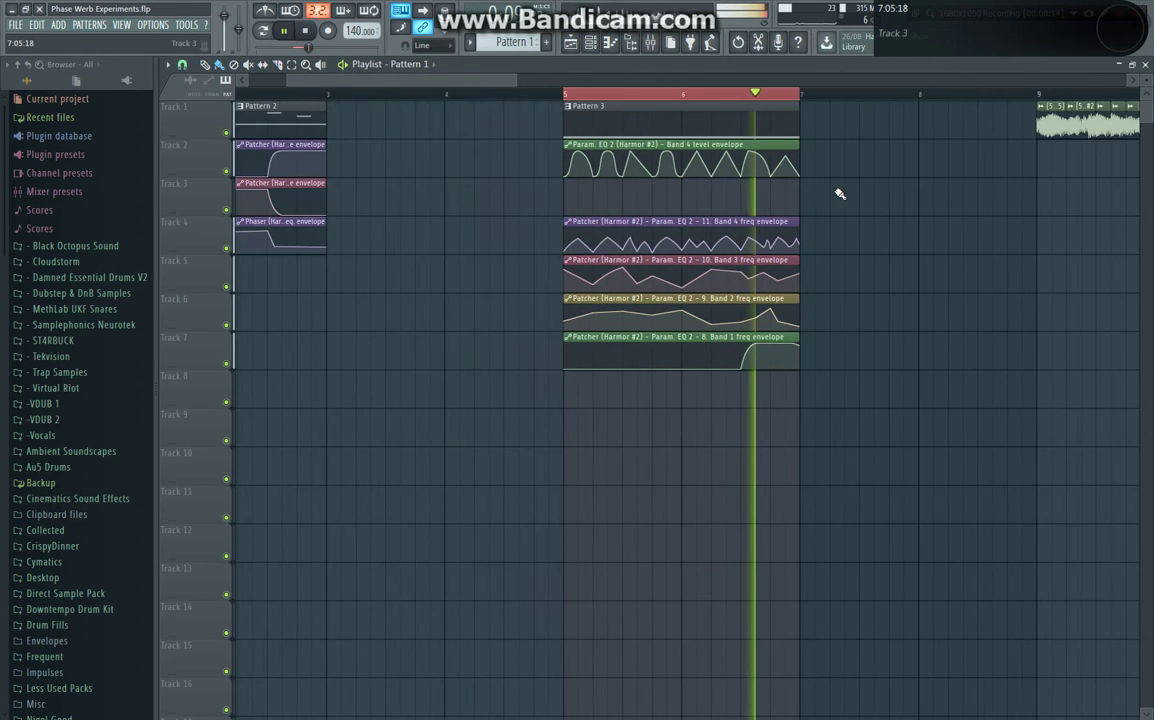
scroll(935, 208, up, 2)
click(651, 43)
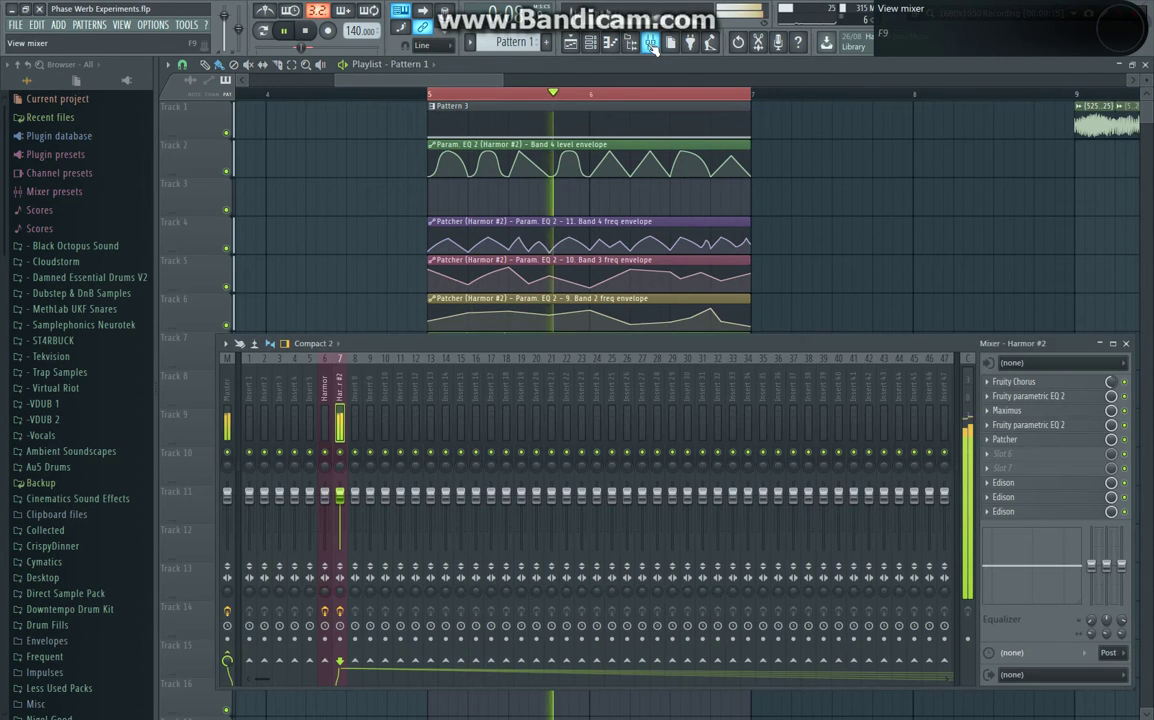
click(651, 43)
Stop playback, move the playhead to bar 9 and play the chopped audio clips on Track 1.
scroll(755, 249, down, 4)
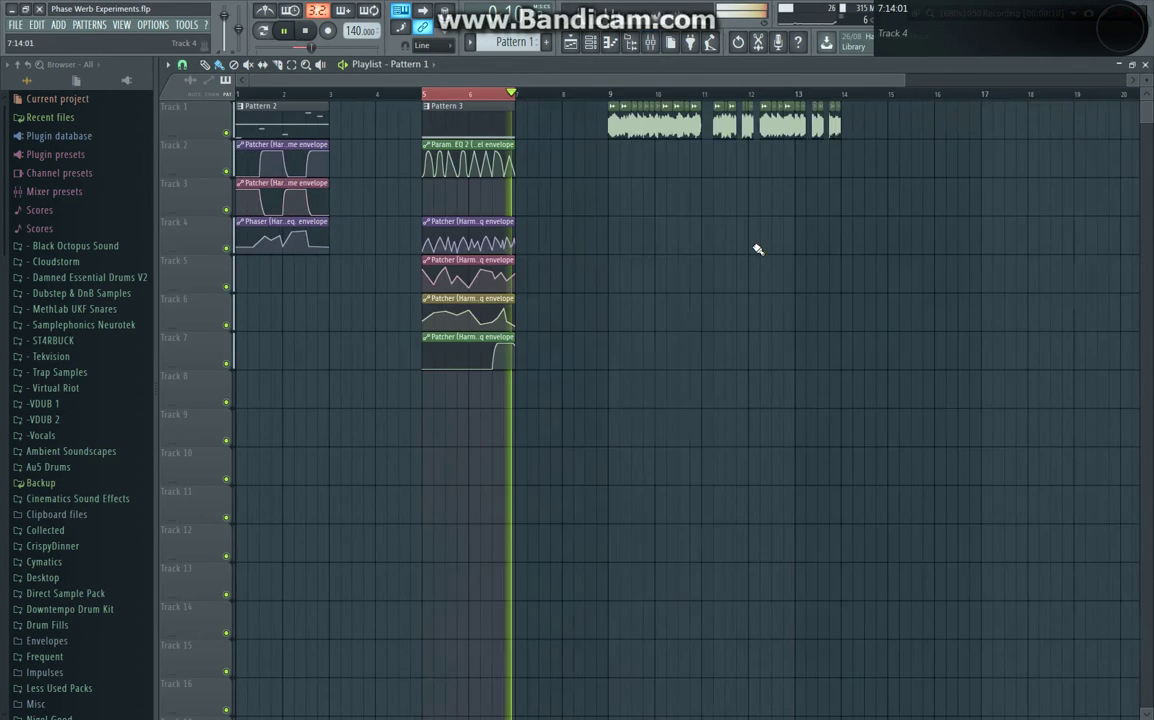
scroll(752, 245, up, 1)
key(space)
click(508, 97)
key(space)
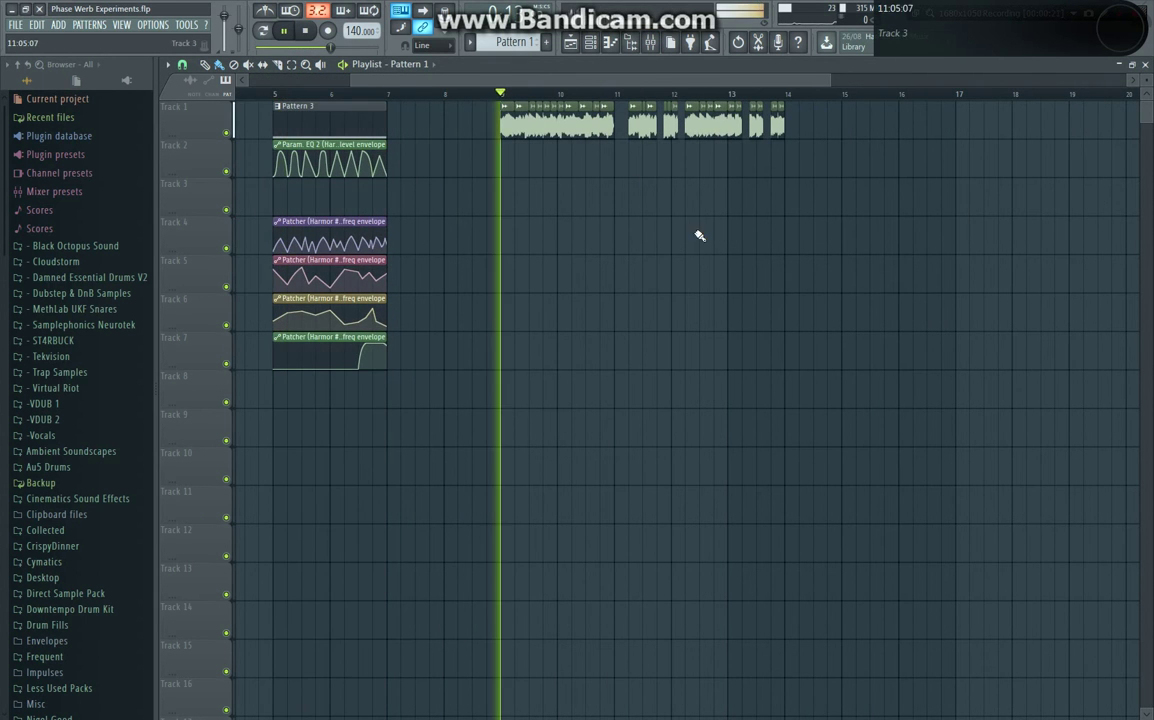
scroll(703, 249, up, 3)
scroll(1040, 235, up, 3)
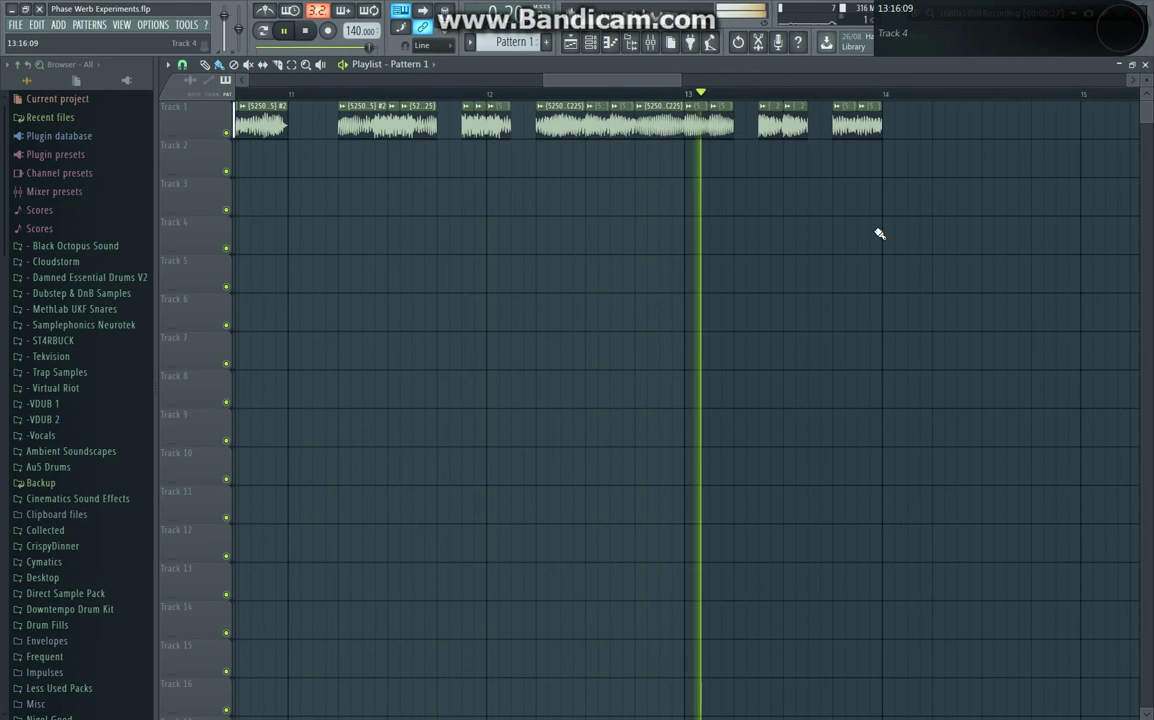
Audition the short audio clips in the second half of bar 13 and just before bar 12, restarting playback repeatedly.
click(761, 94)
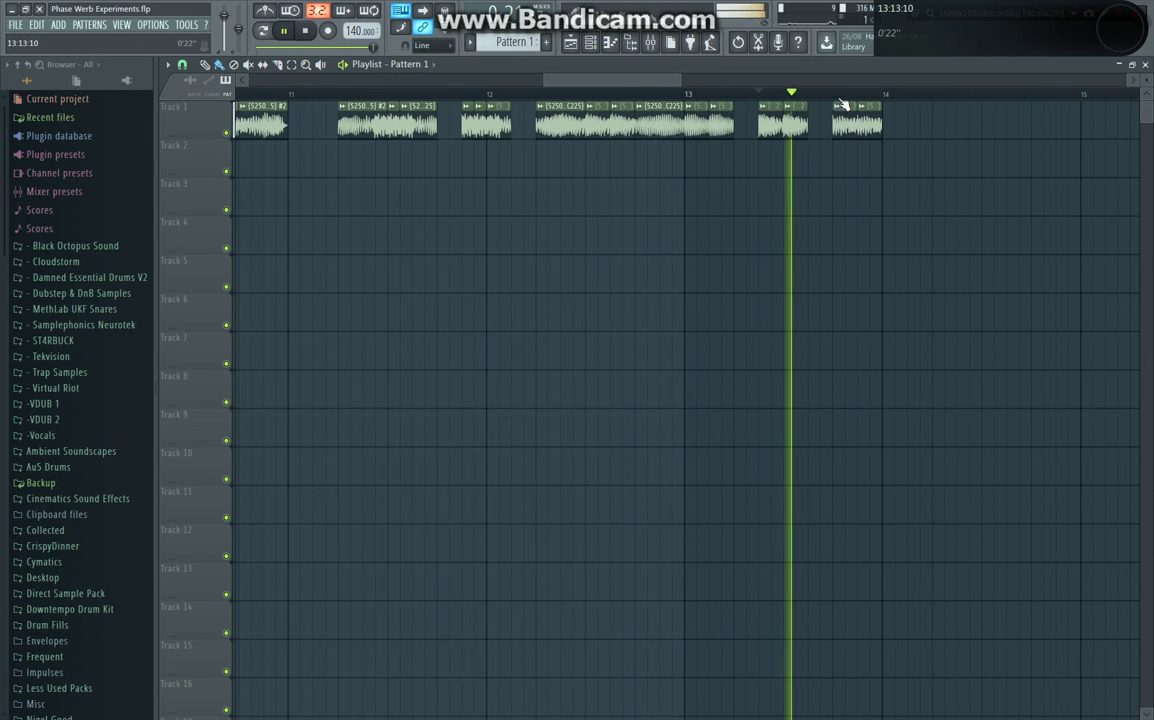
key(space)
click(468, 97)
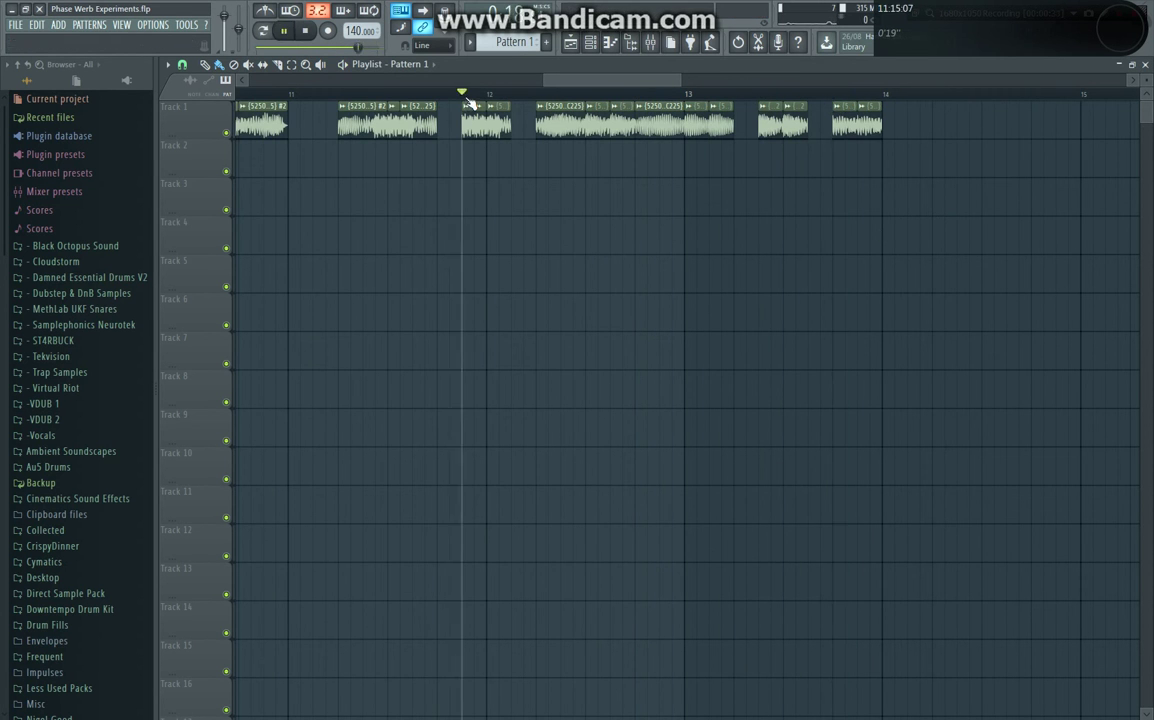
key(space)
key(space)
key(space)
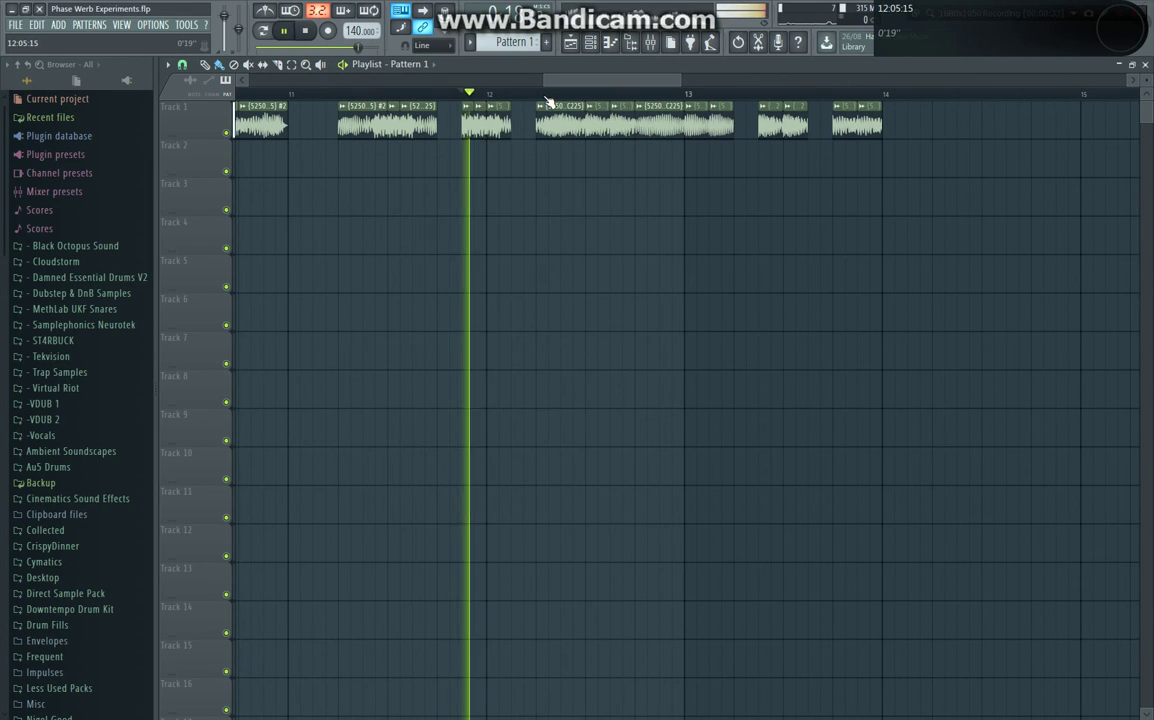
key(space)
key(space)
key(space)
key(space)
key(space)
Replay the long audio section from its middle and its start, plus the short clip just before bar 12.
click(640, 97)
key(space)
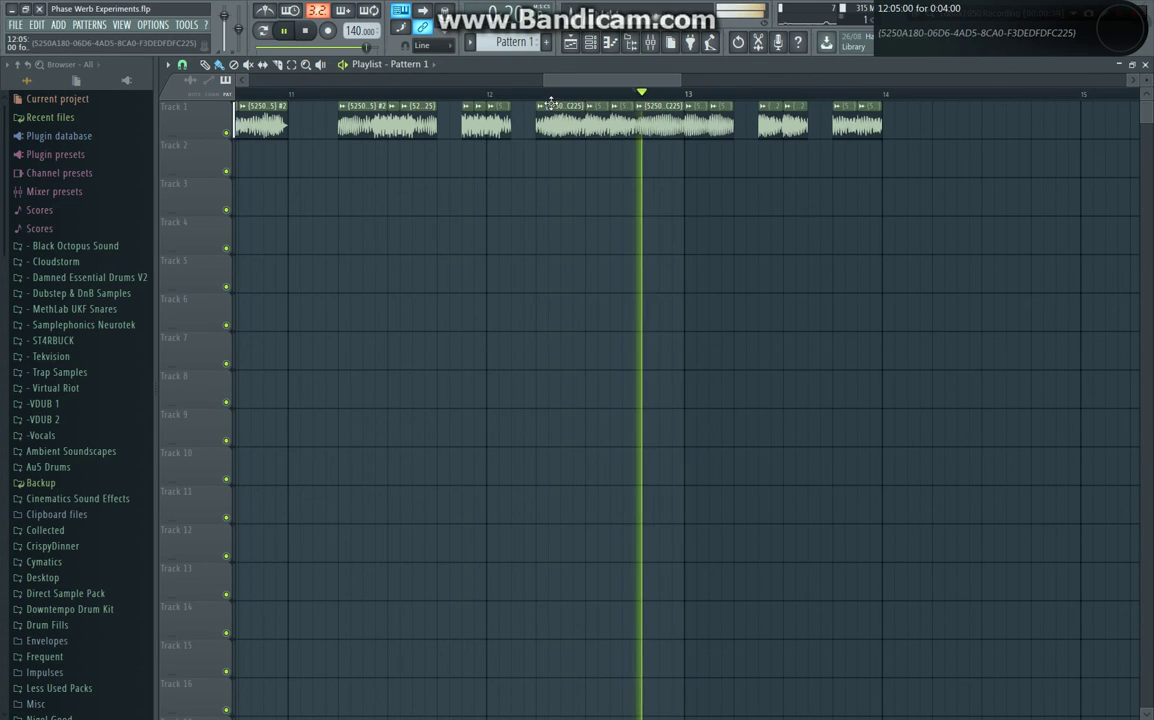
click(540, 97)
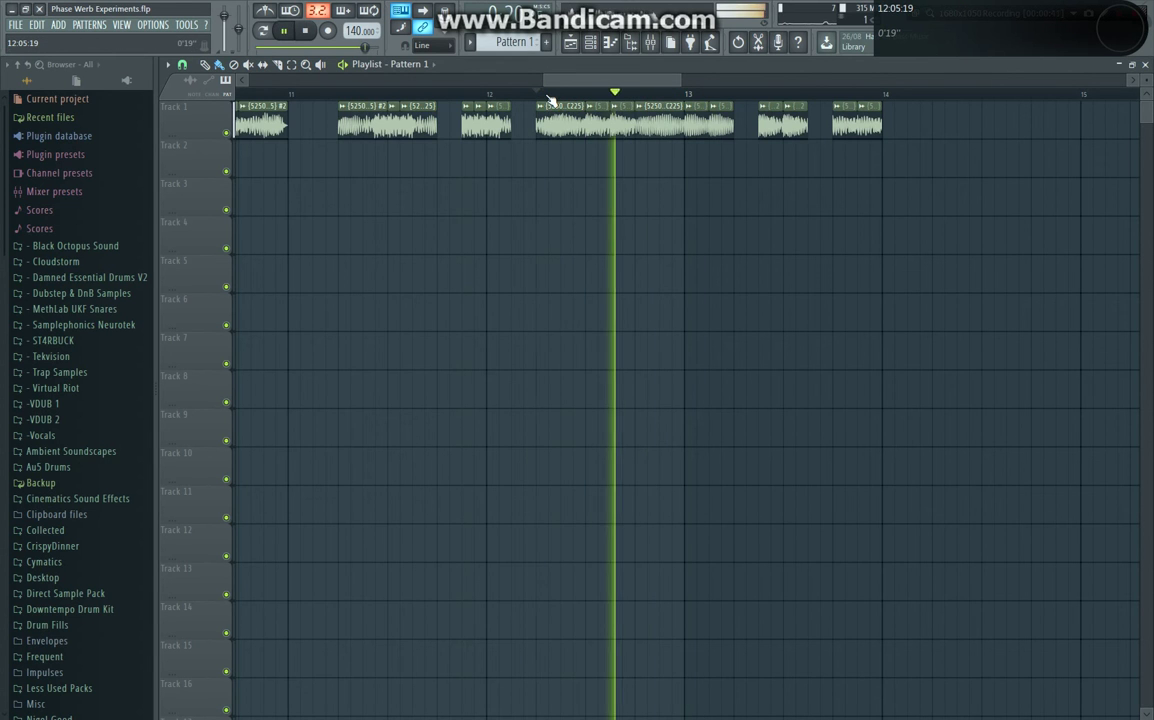
key(space)
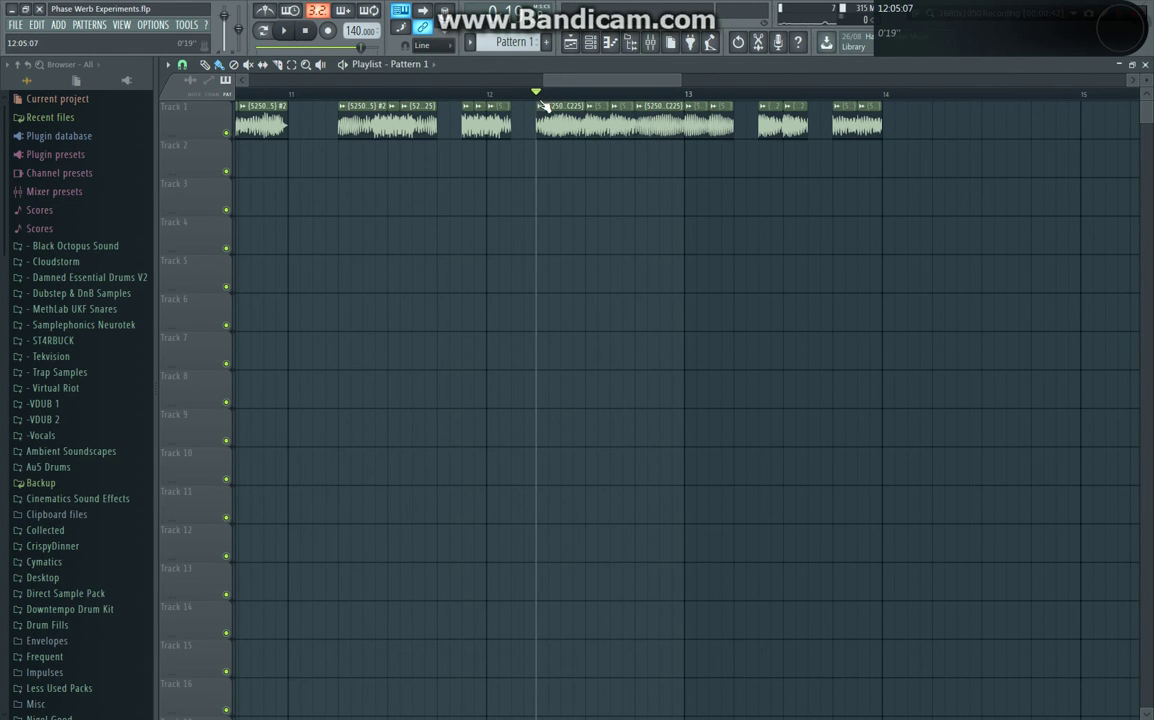
click(466, 95)
key(space)
key(space)
Return to the start of the song, show the channel rack and inspect the Harmor track's effects in the mixer.
drag(542, 81, 232, 80)
click(305, 31)
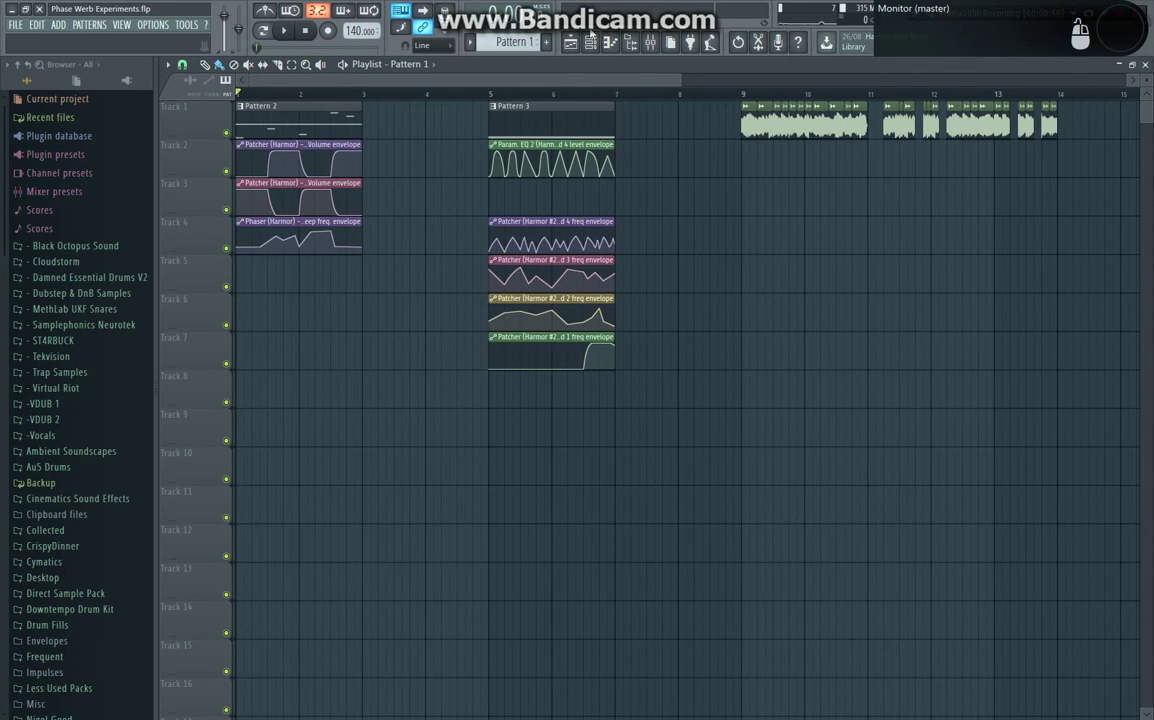
click(630, 42)
click(650, 42)
click(325, 424)
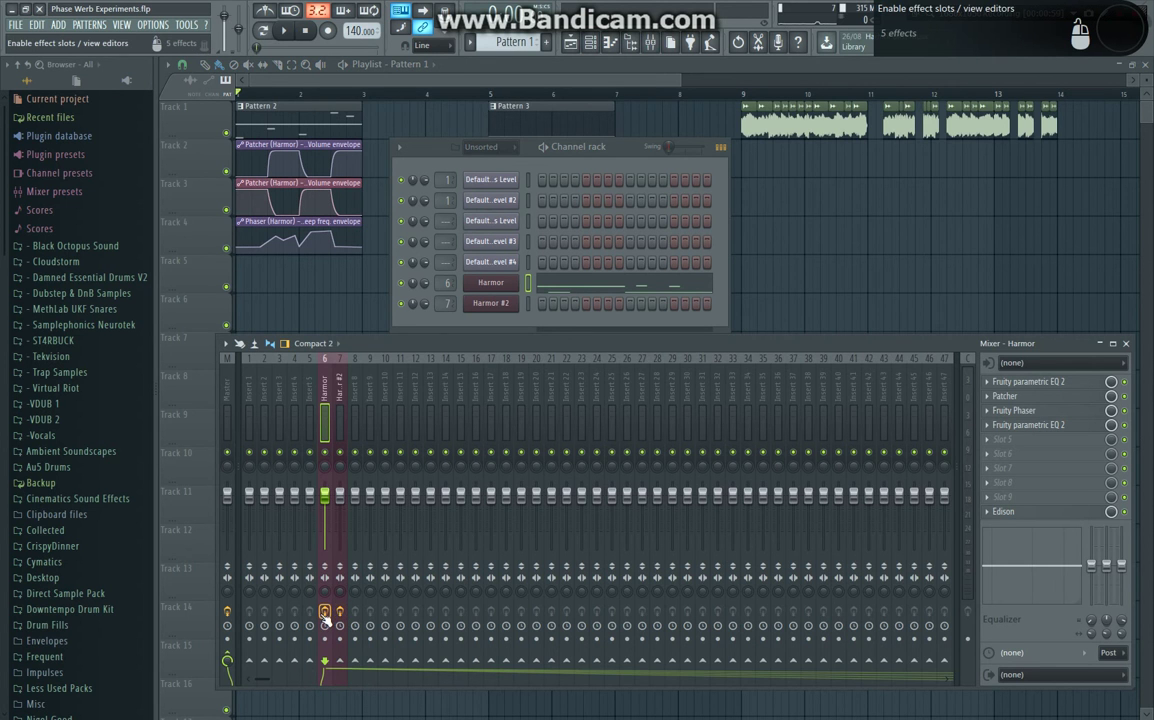
click(1125, 344)
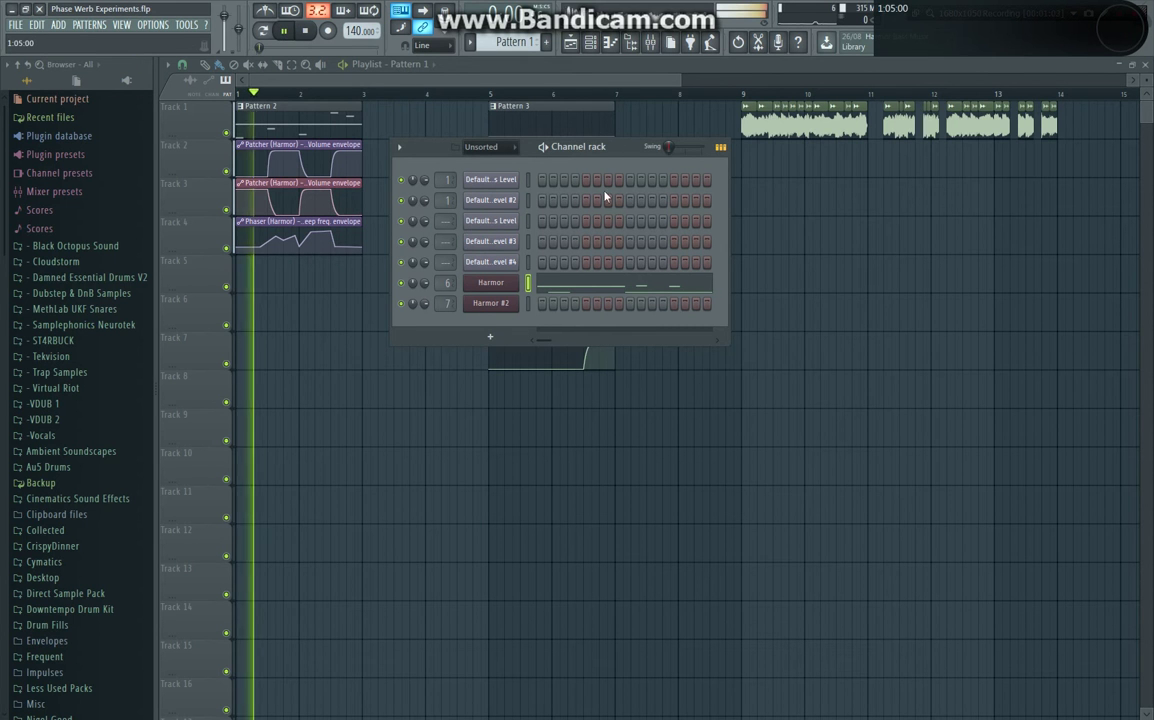
Open the Harmor channel's notes in the piano roll and play Pattern 1 on its own in pattern mode.
click(613, 289)
key(space)
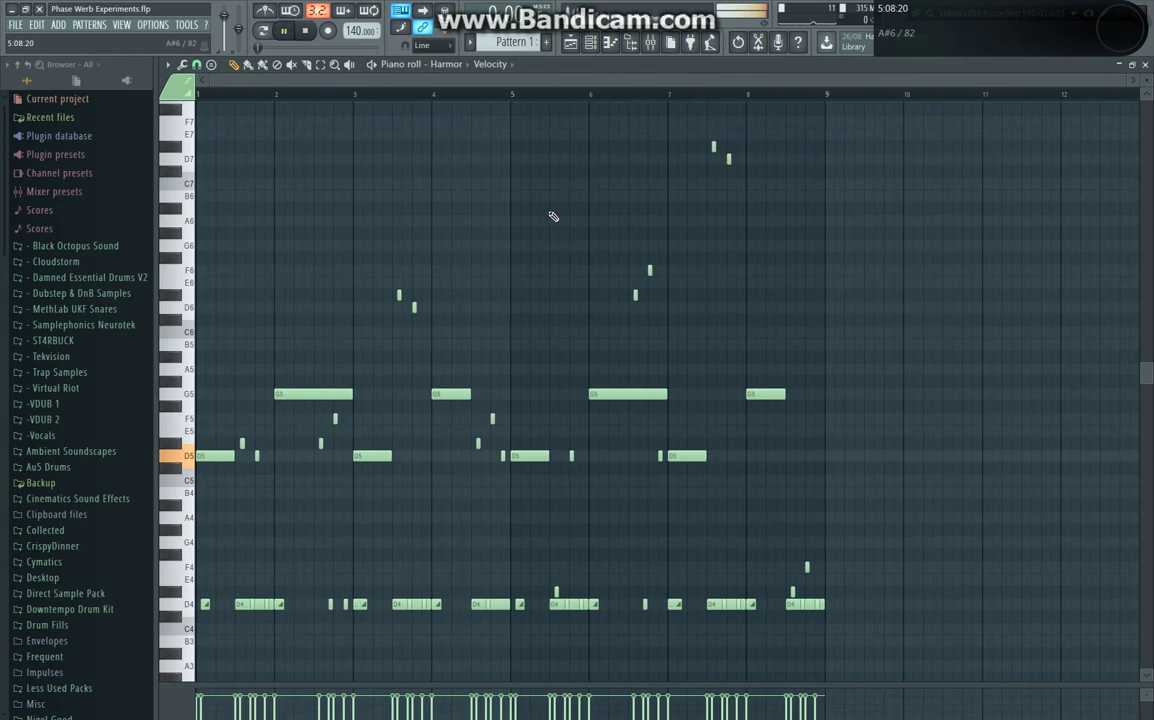
click(264, 32)
key(space)
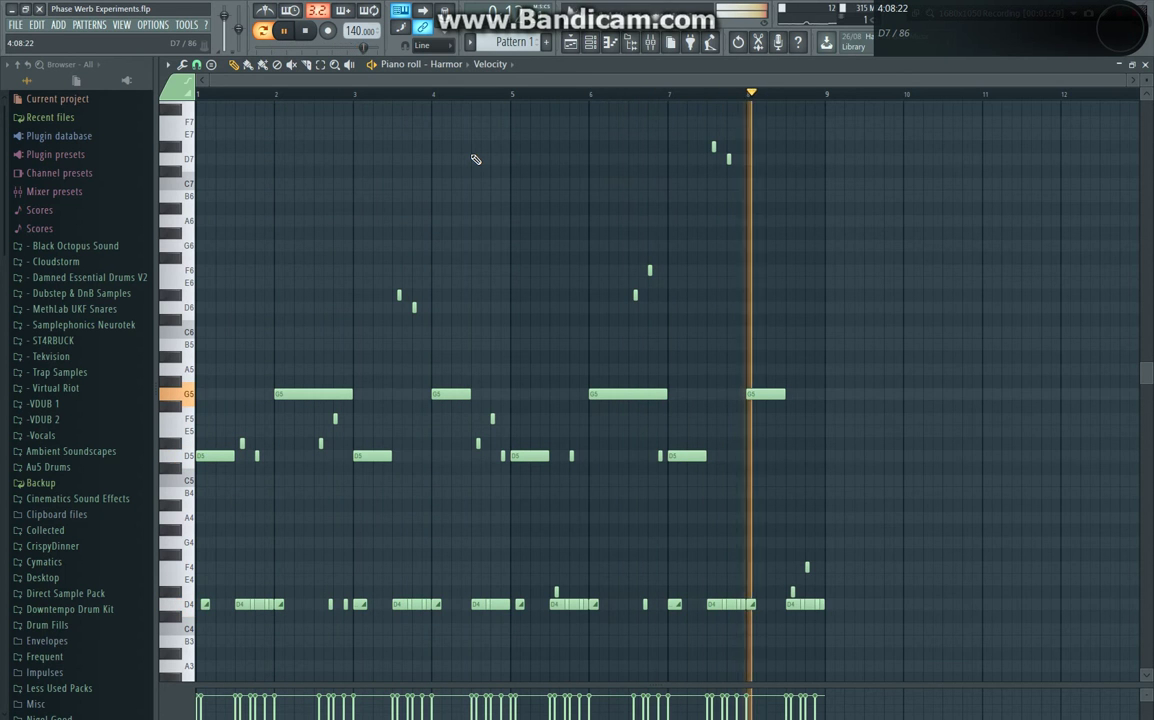
key(space)
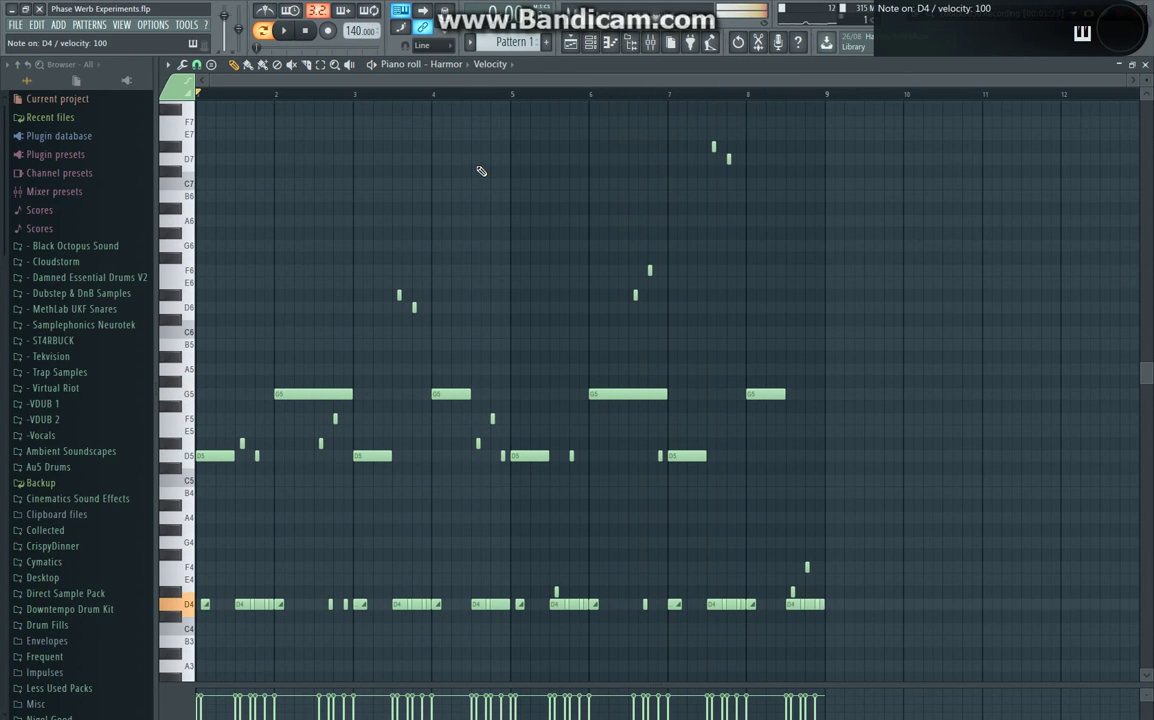
Audition the Harmor sound by playing assorted low and high notes live without recording them.
key(v)
key(q)
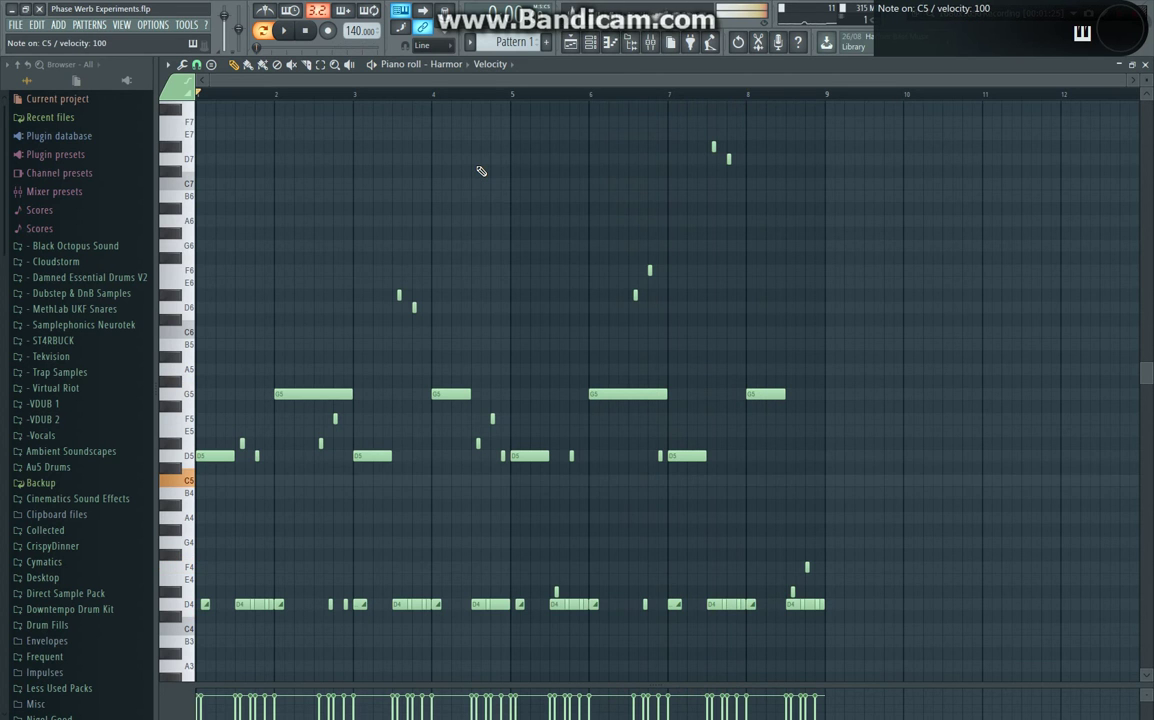
key(o)
key(y)
key(p)
key(x)
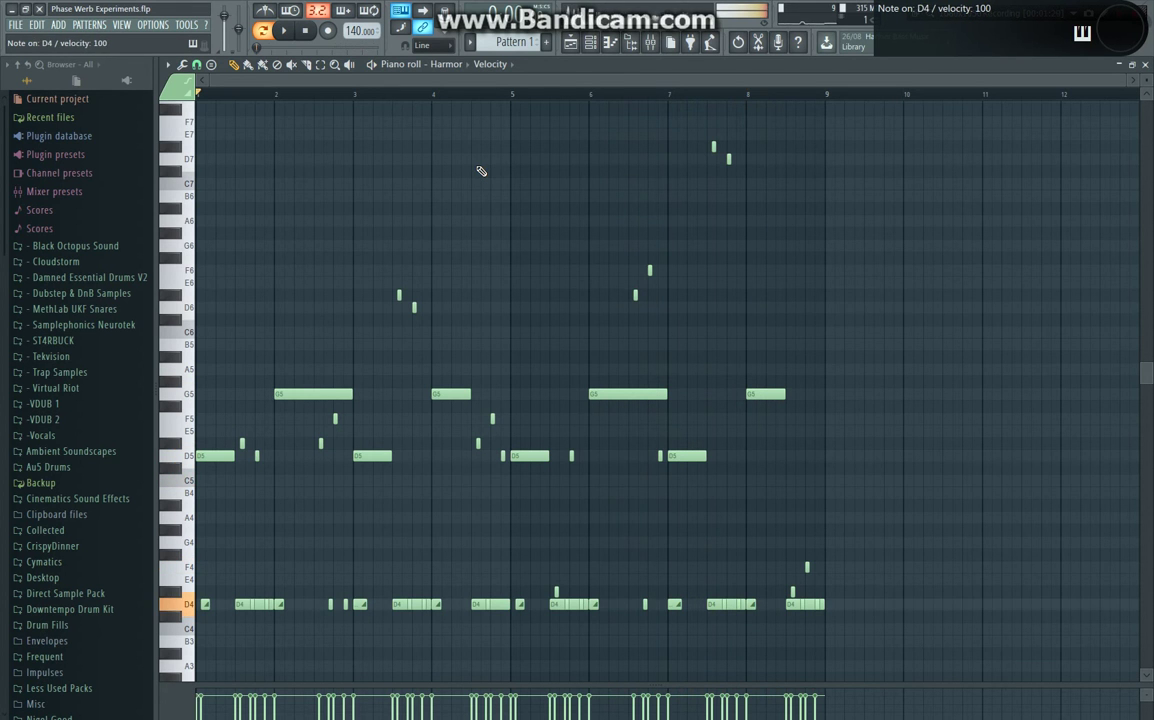
key(o)
key(n)
key(w)
key(b)
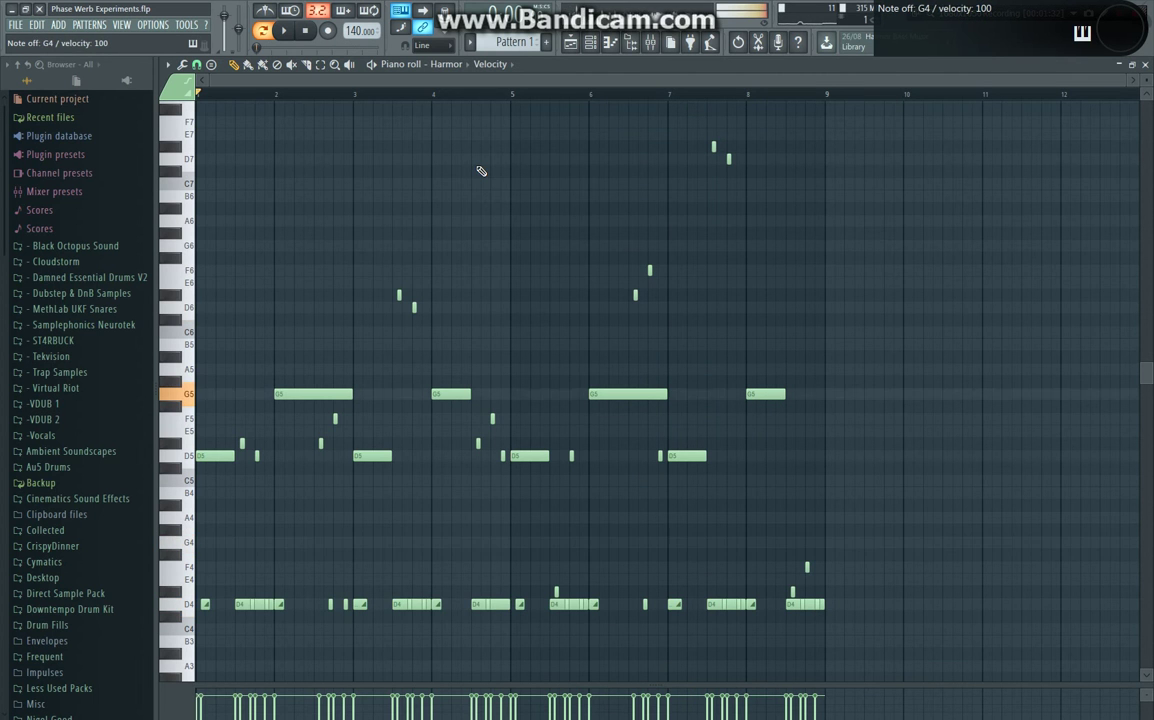
key(t)
key(w)
key(r)
key(t)
key(r)
key(w)
key(b)
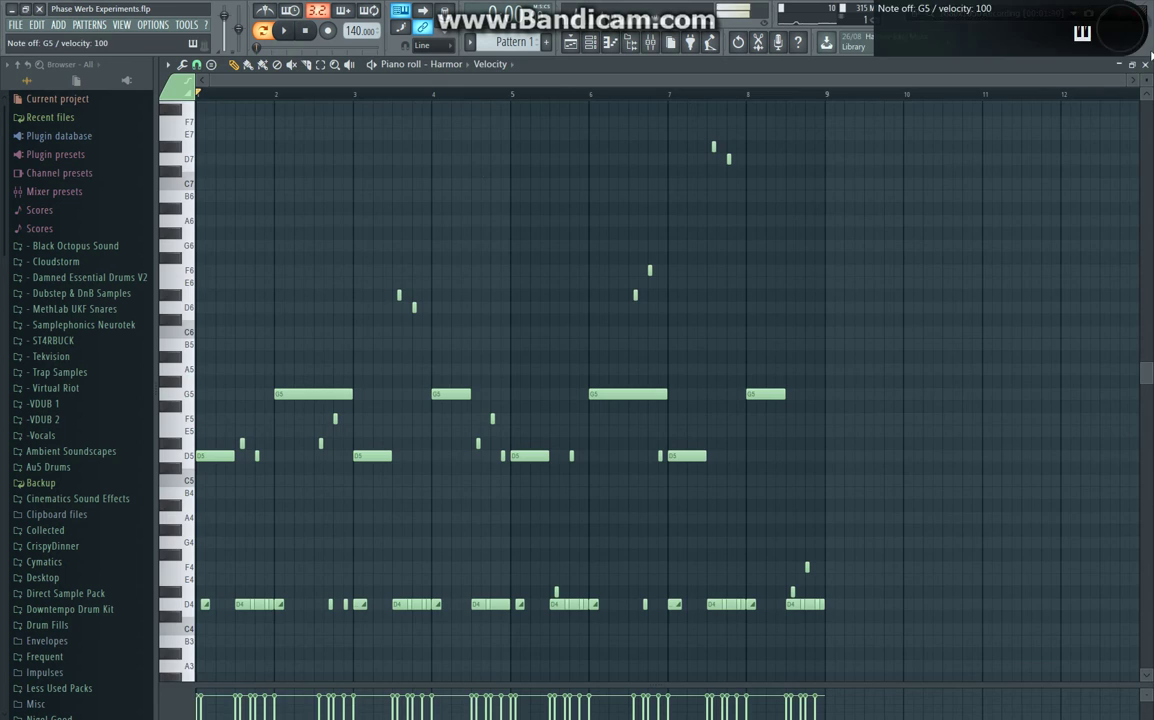
Close the piano roll and add a new Harmor channel to the channel rack.
key(F5)
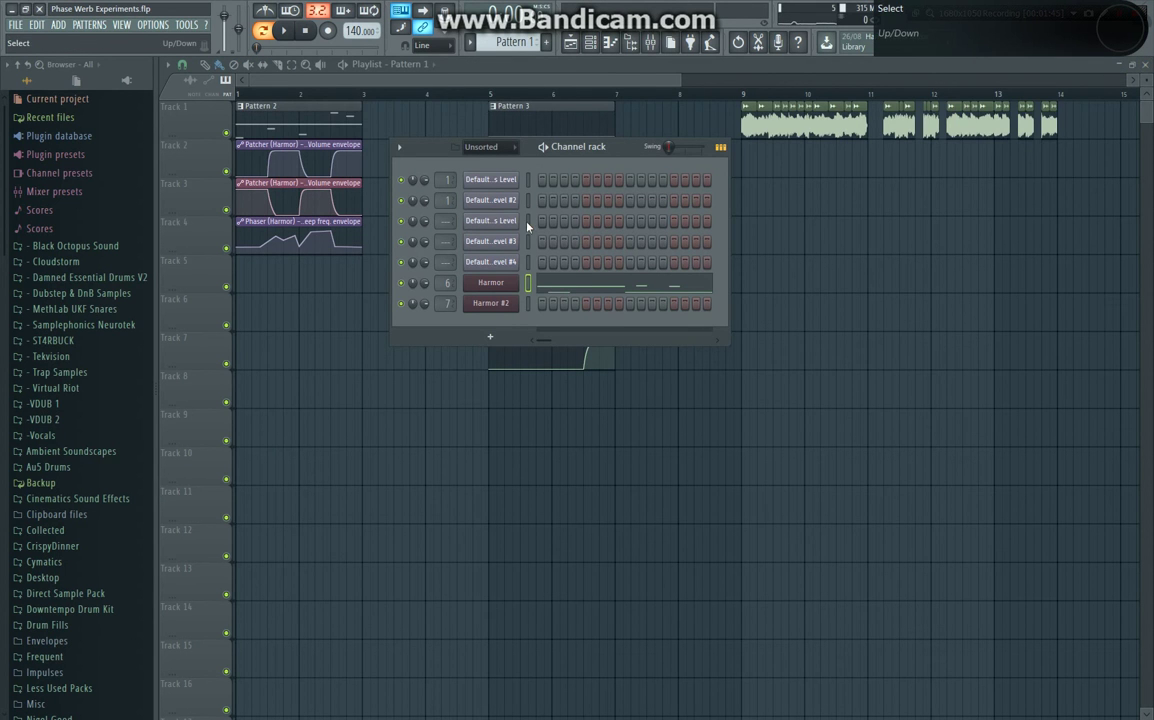
click(490, 337)
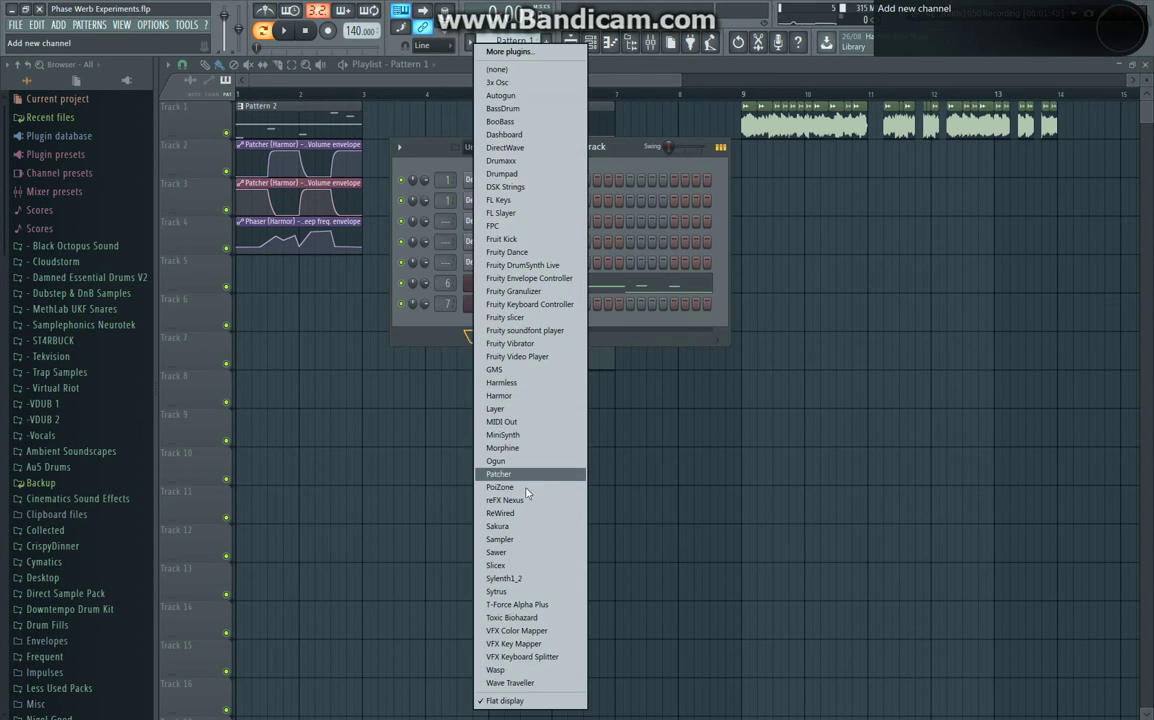
click(497, 396)
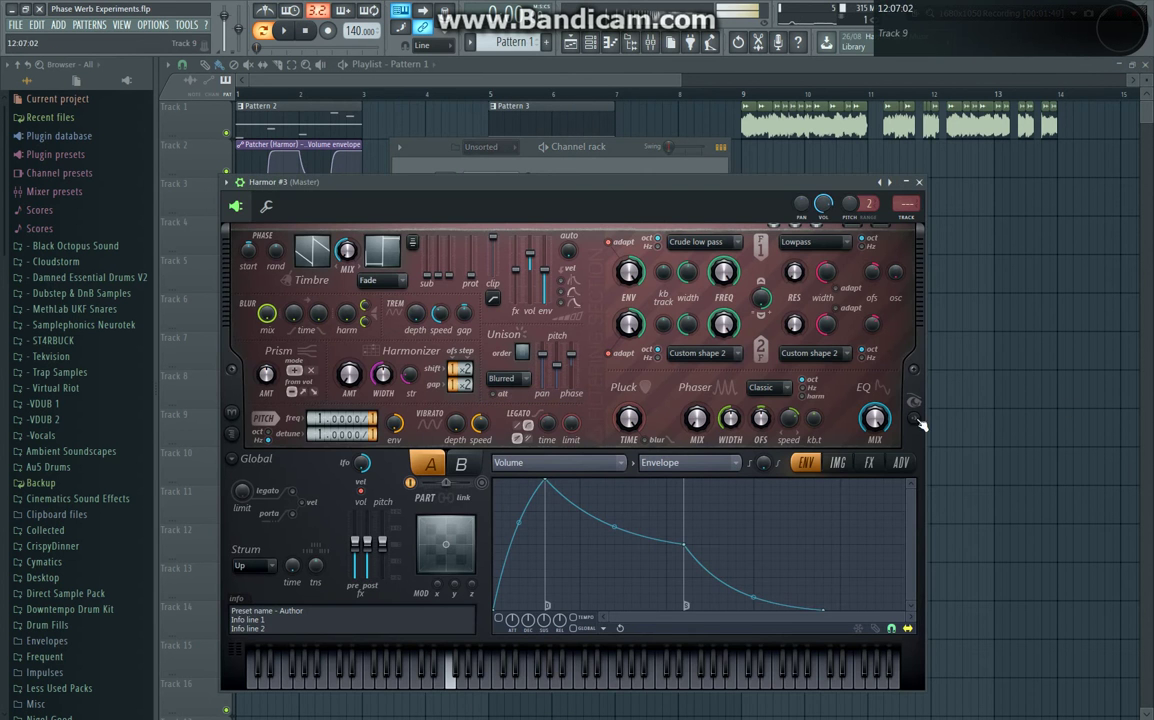
Show Harmor #3's harmonic visualizer with the plugin window moved up, and try out the harmonic detuning multiplier.
click(920, 422)
drag(713, 190, 717, 138)
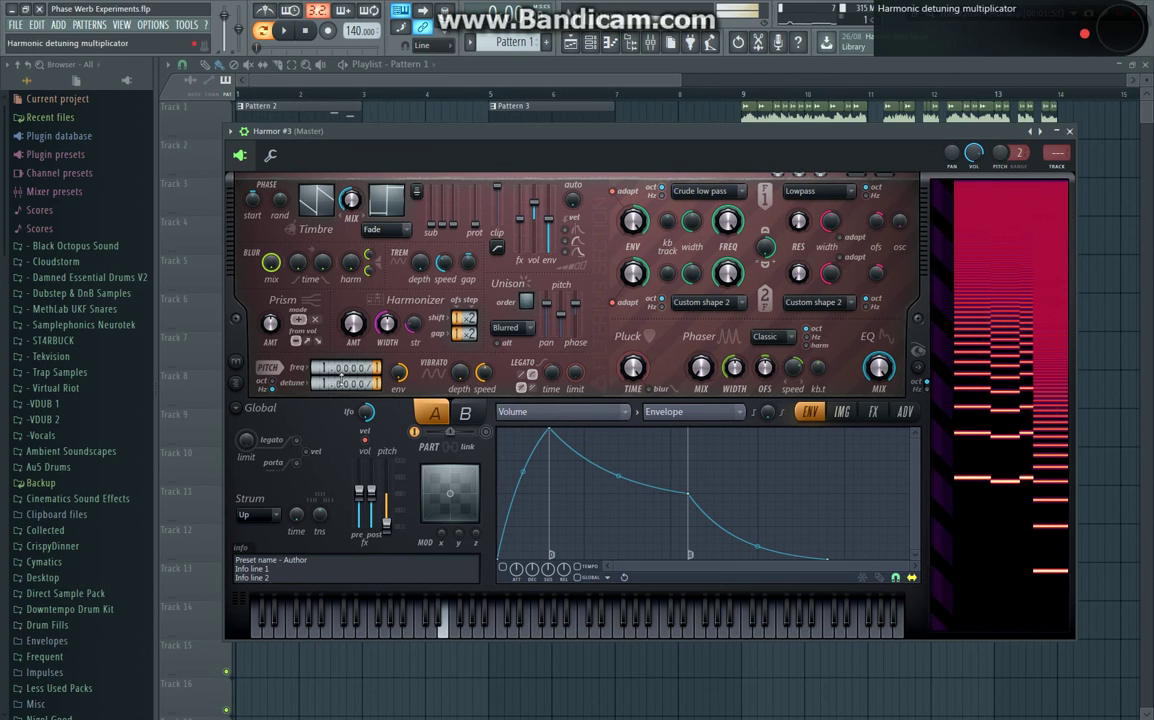
drag(343, 384, 343, 355)
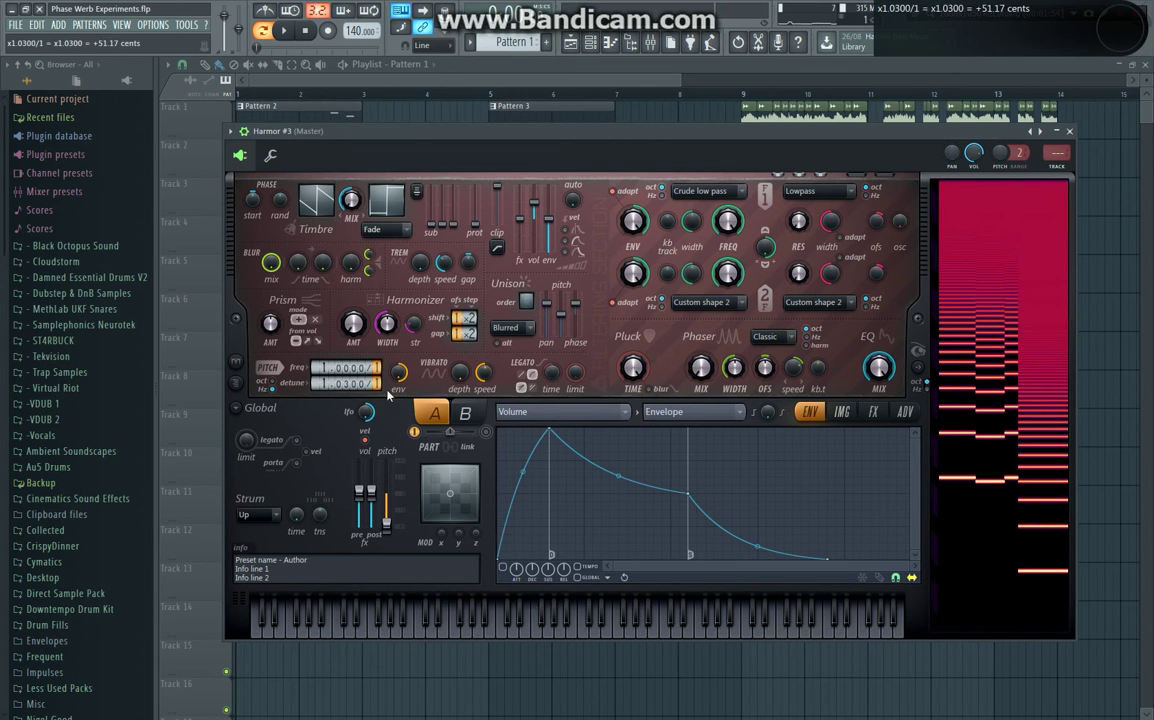
Set the distortion type to Log in Harmor #3's effects.
click(873, 411)
click(600, 448)
click(597, 536)
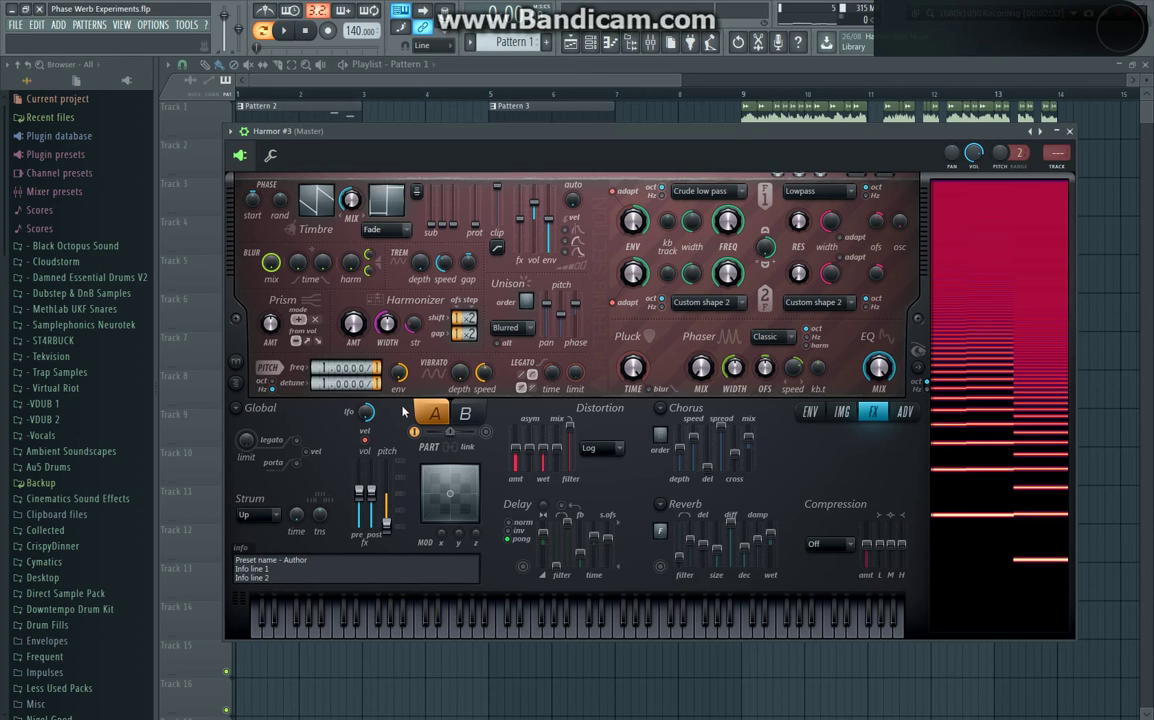
Show part B's Local EQ envelope and pull the low end of its curve down to the bottom.
click(806, 412)
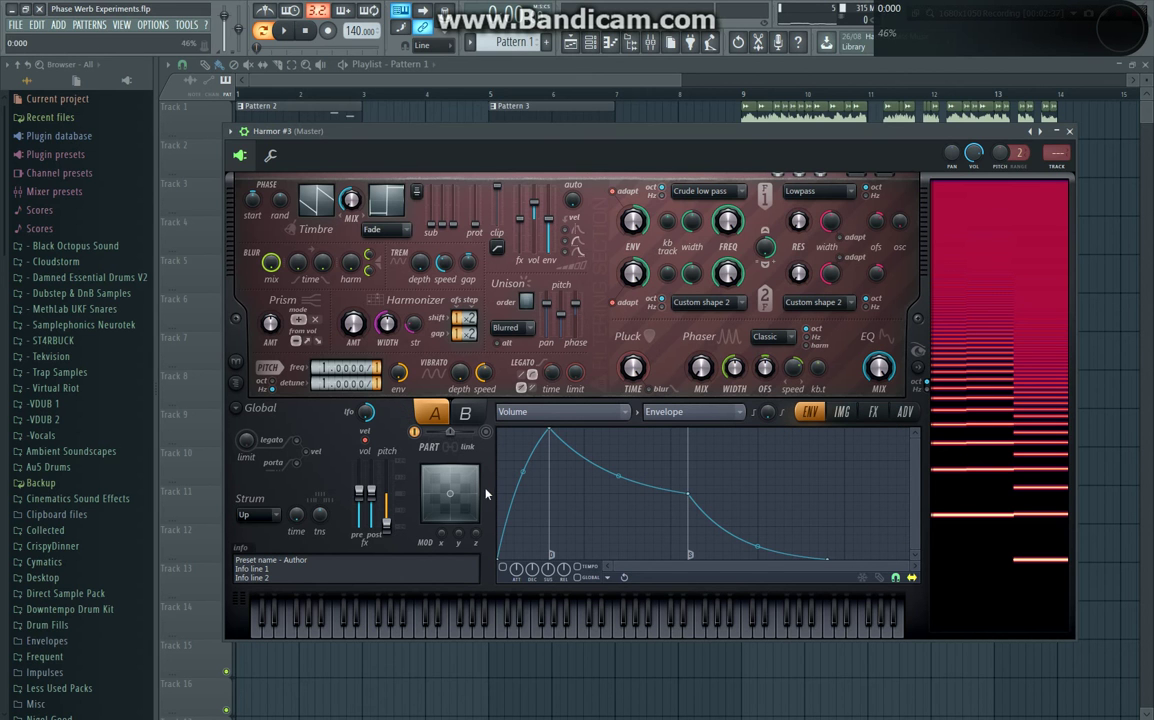
click(465, 411)
click(560, 411)
click(727, 267)
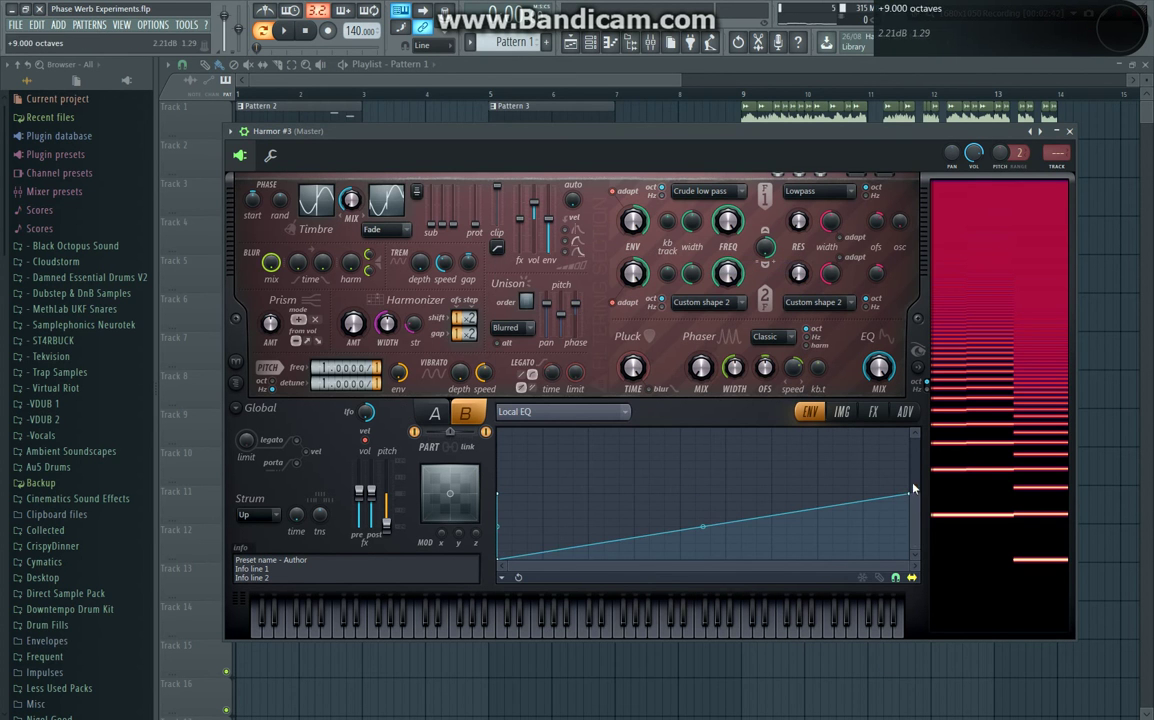
Cut the lowest frequencies in part A's Local EQ with a steep rise to a flat curve.
click(435, 412)
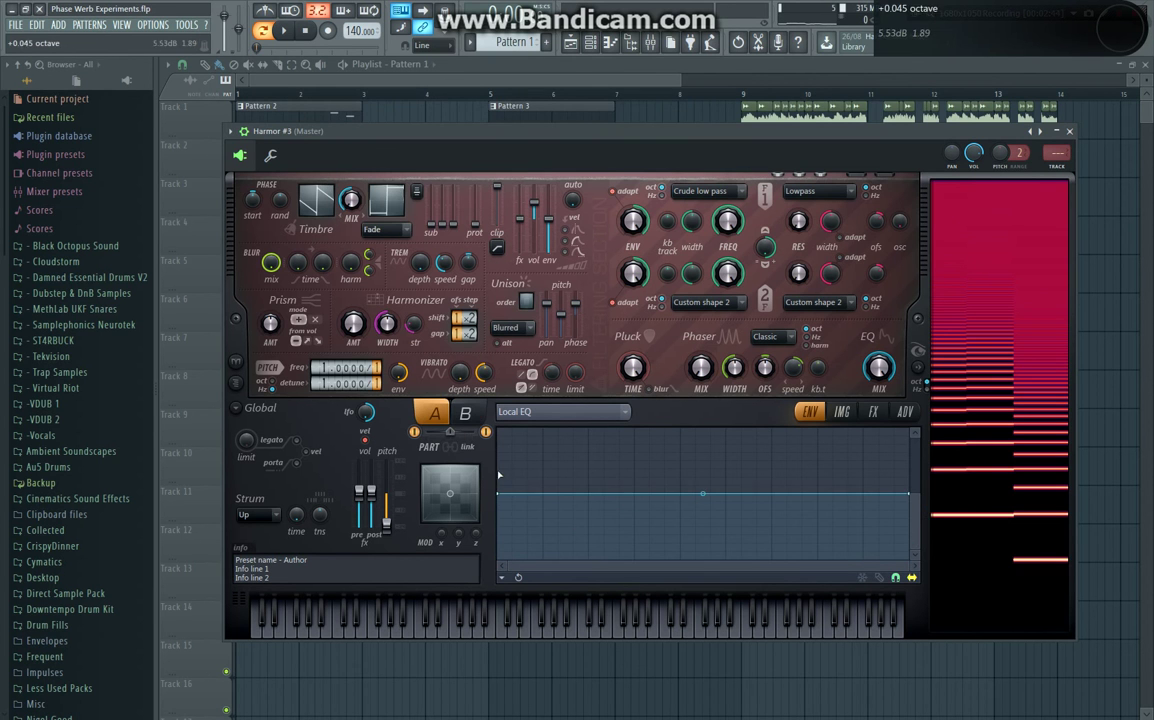
drag(514, 486, 519, 670)
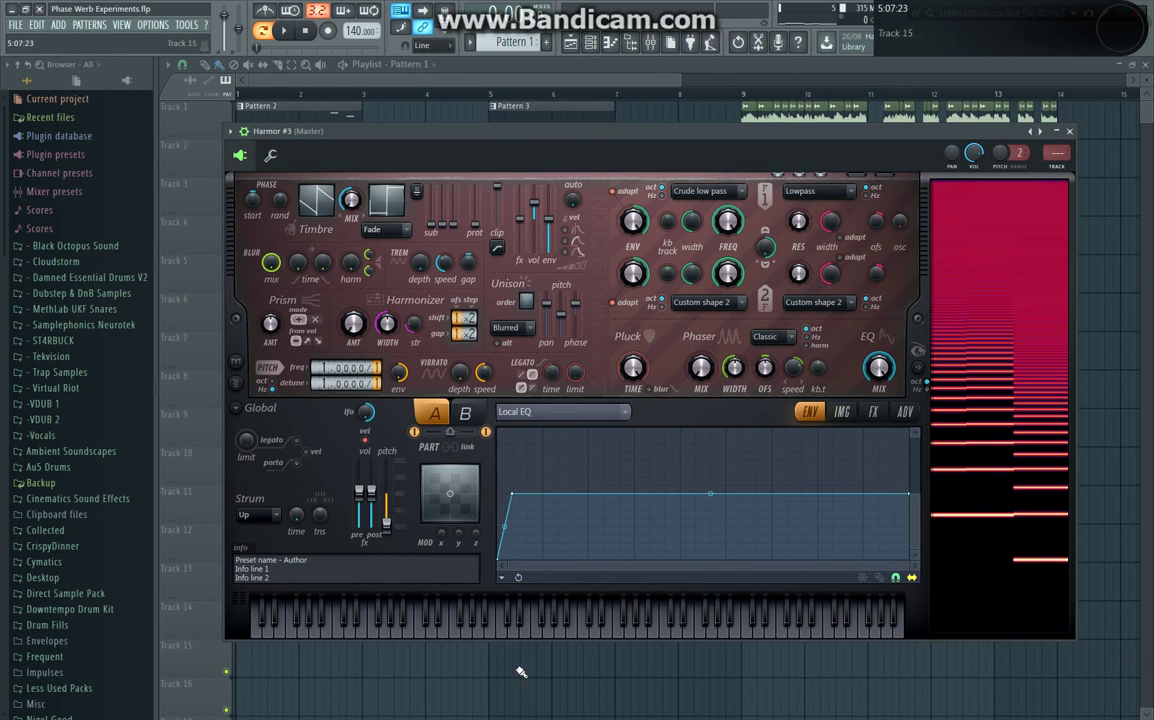
Switch to part B and change its distortion type to Cube.
click(476, 418)
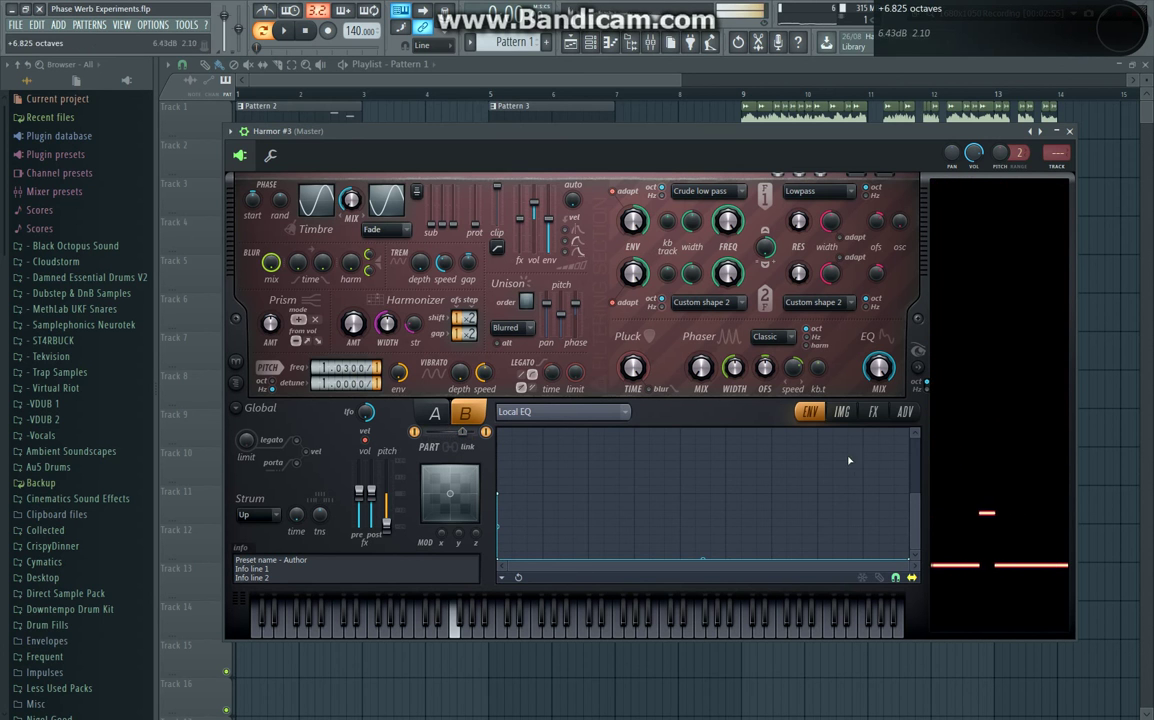
click(877, 411)
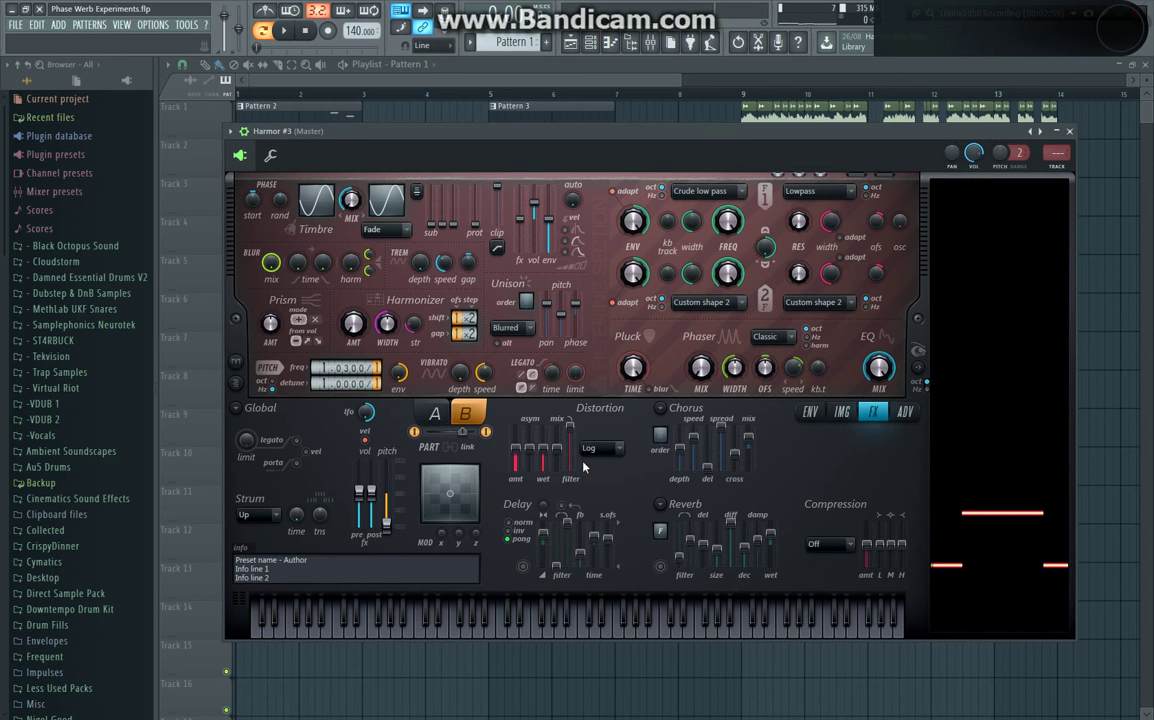
scroll(594, 457, down, 1)
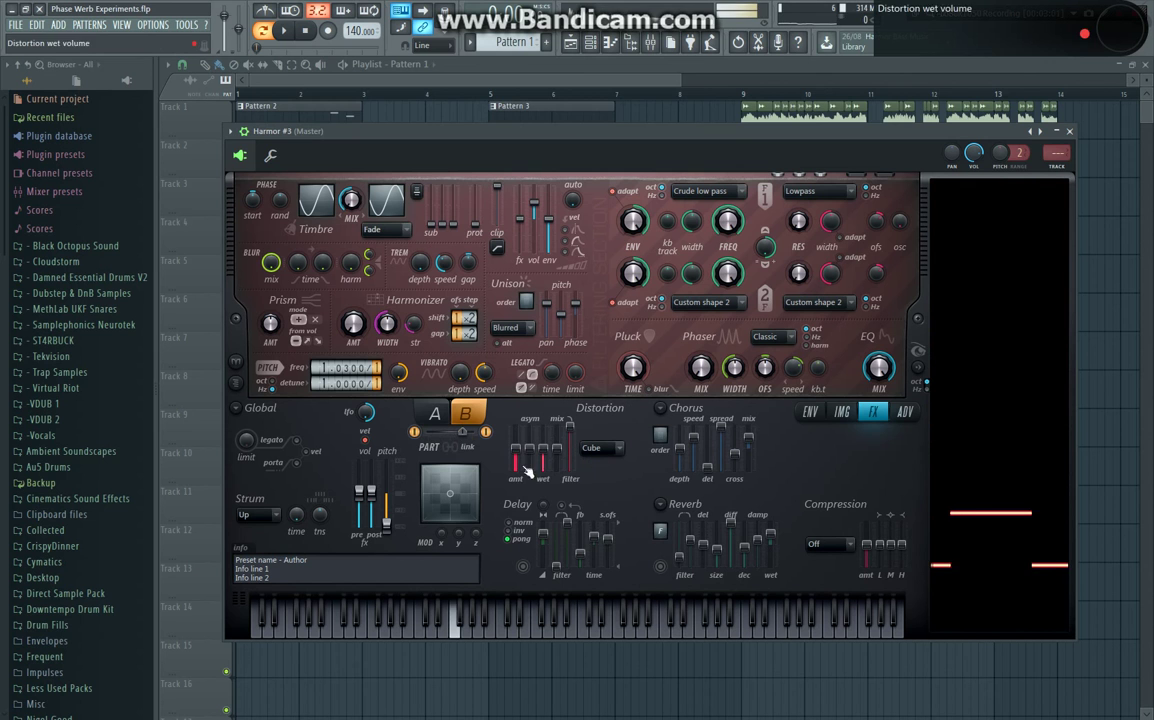
Raise the distortion amount slightly in part B of Harmor #3.
drag(515, 452, 515, 446)
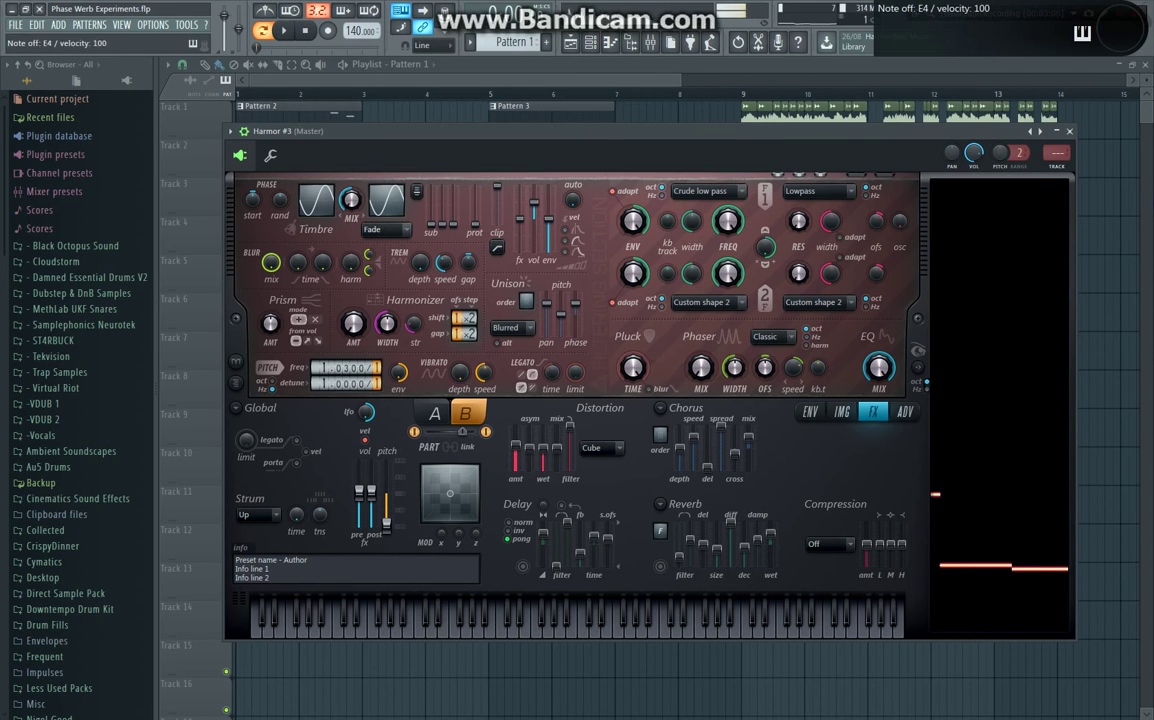
Close Harmor #3 and delete its channel from the channel rack.
click(1070, 132)
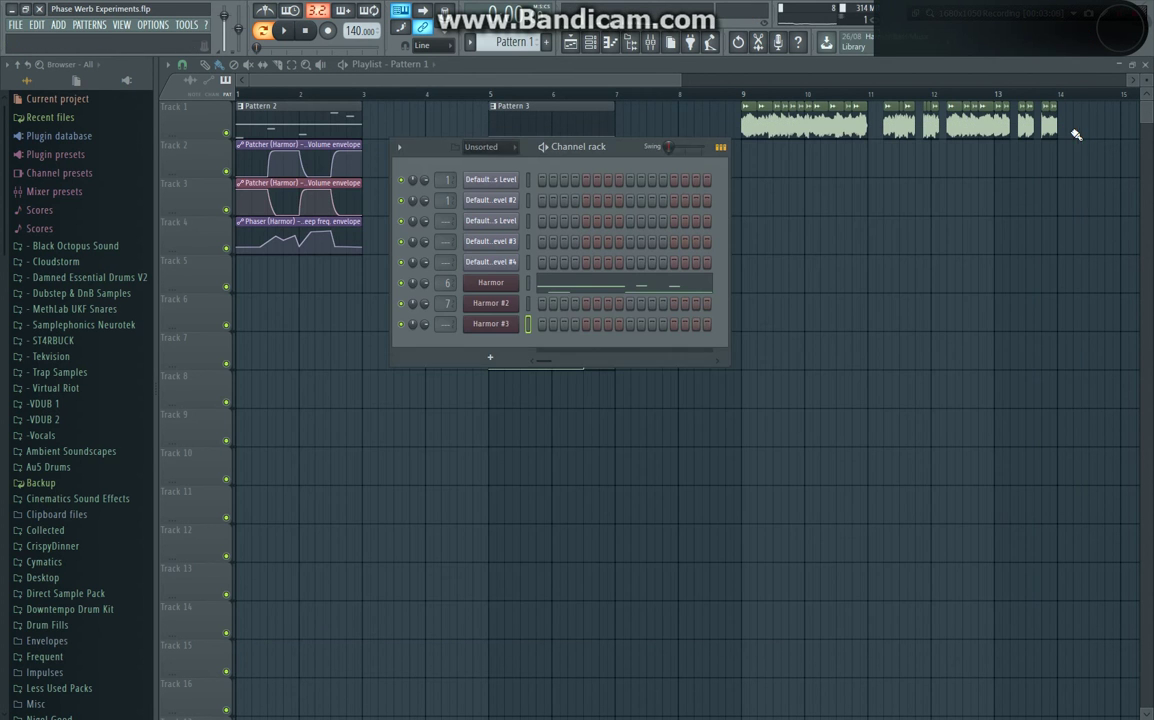
right_click(503, 324)
click(566, 418)
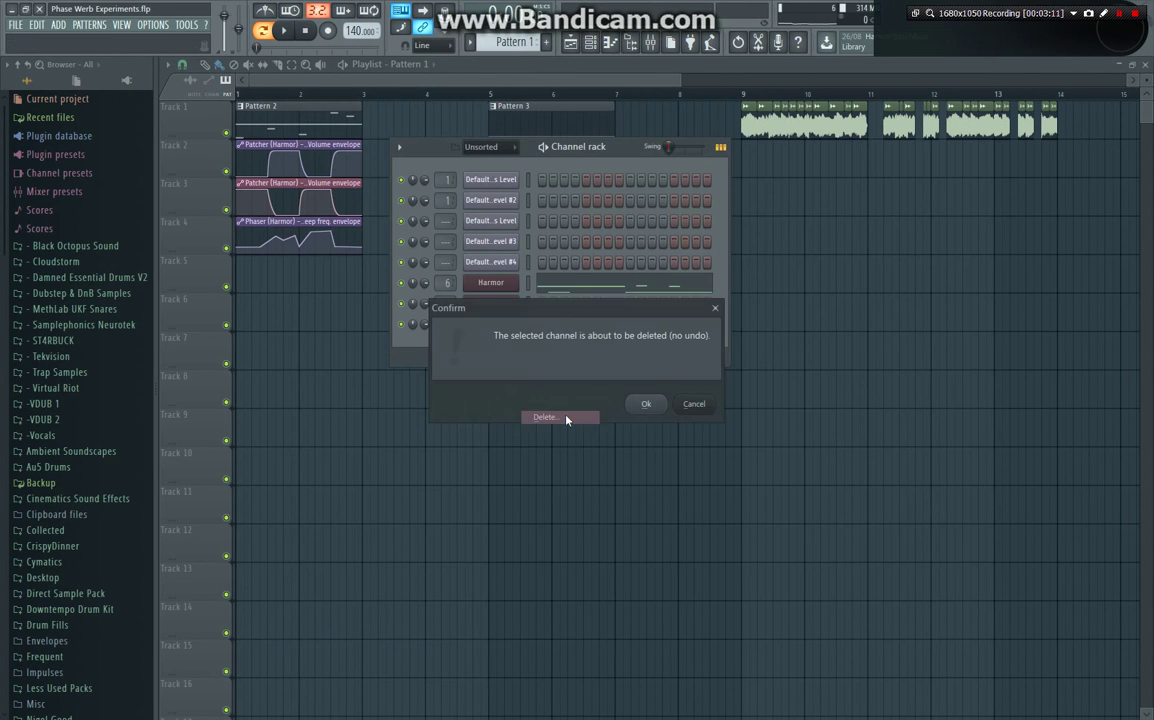
click(646, 404)
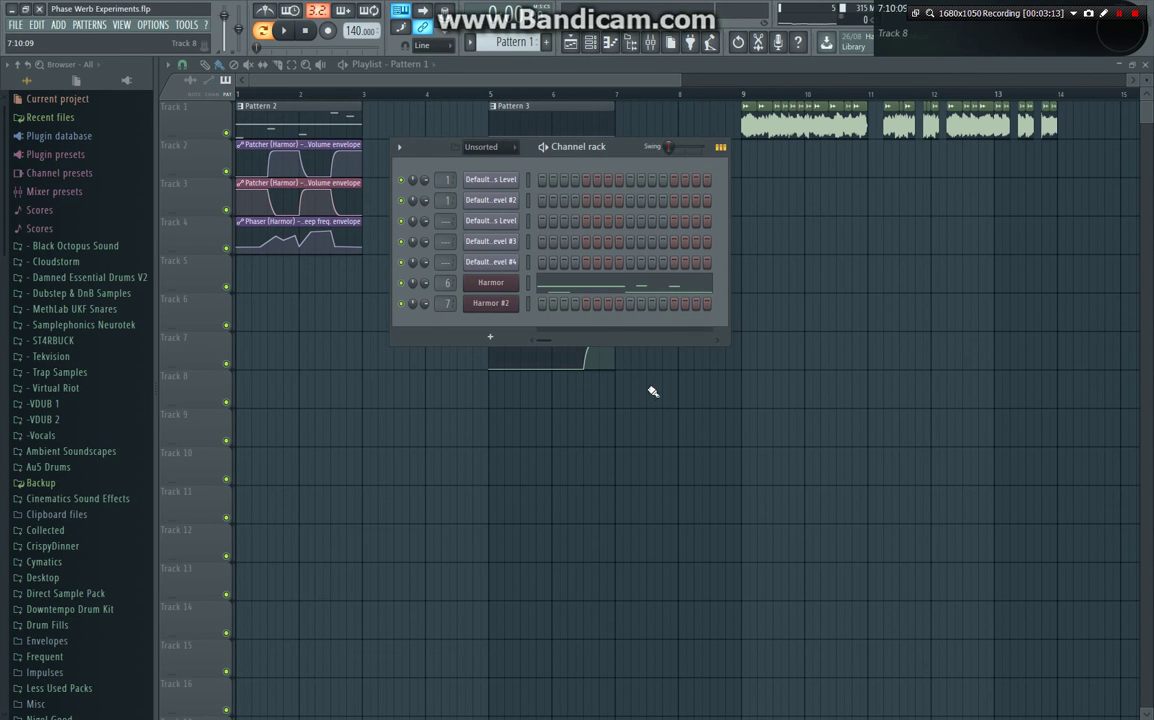
Open the original Harmor channel and compare the Local EQ curves of parts A and B.
click(512, 285)
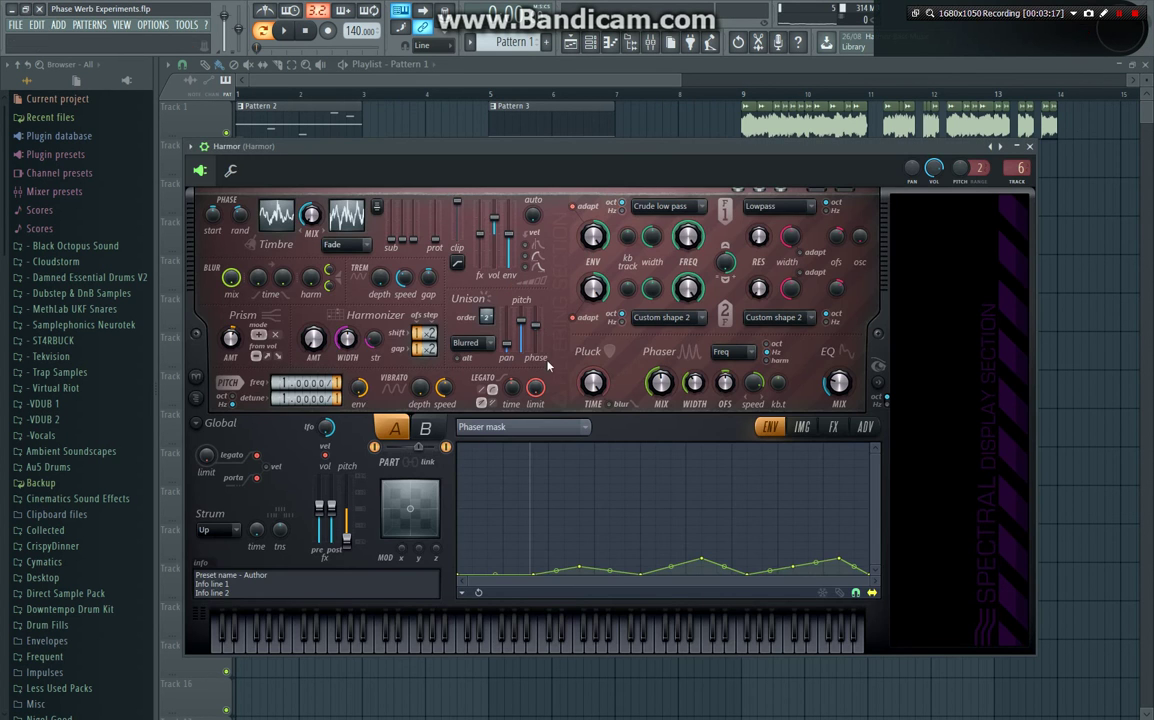
click(572, 432)
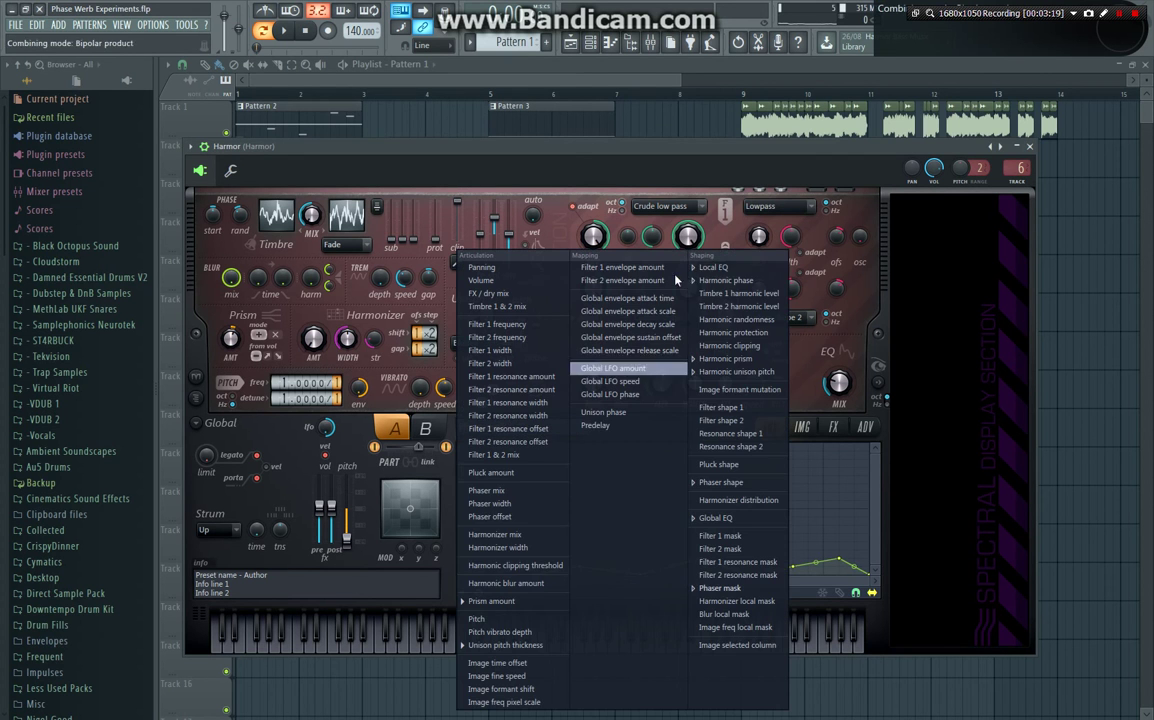
click(745, 262)
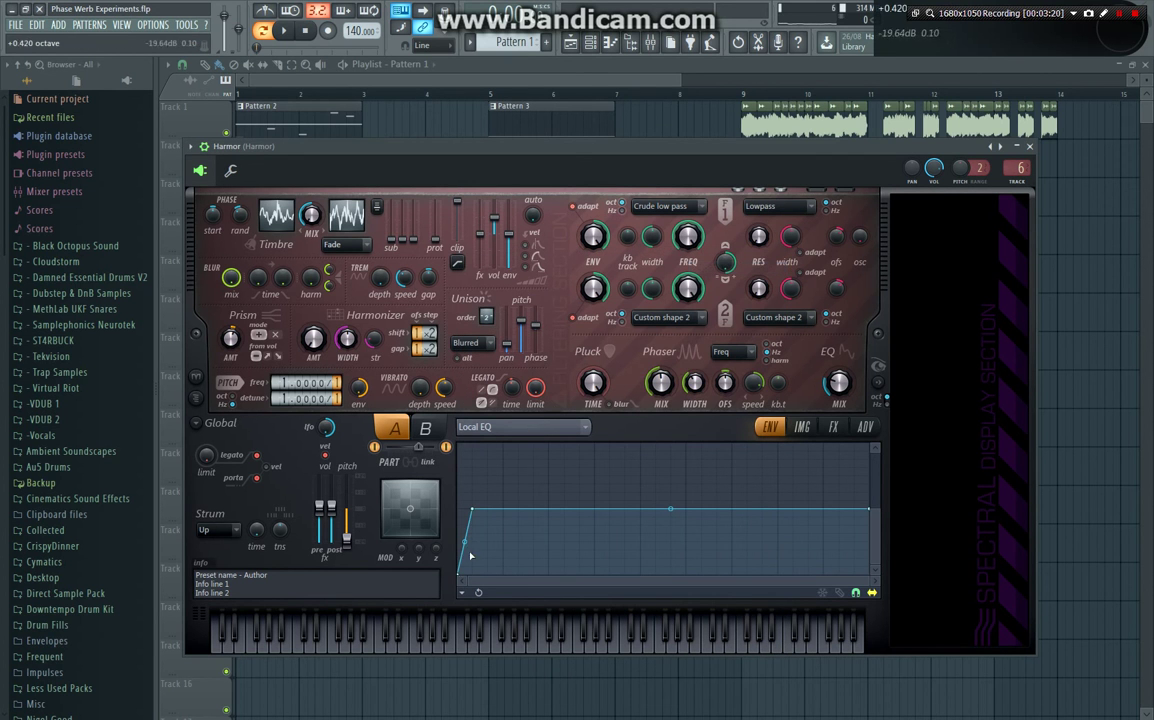
click(428, 427)
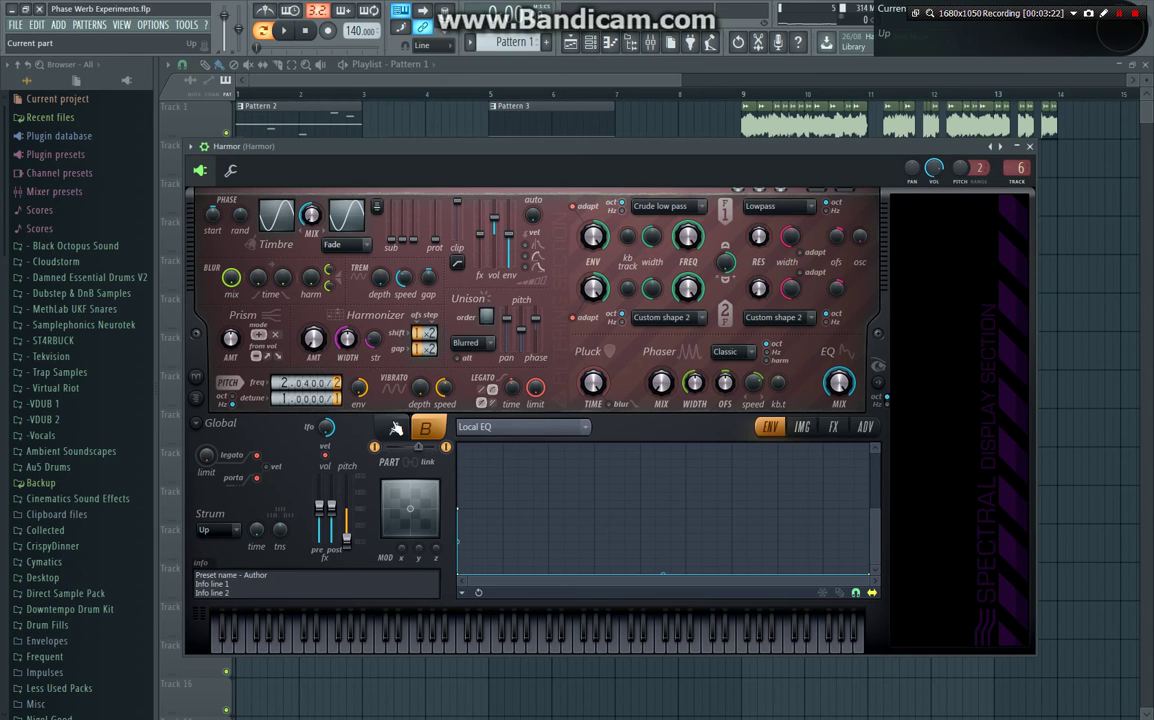
click(397, 430)
click(425, 428)
click(395, 428)
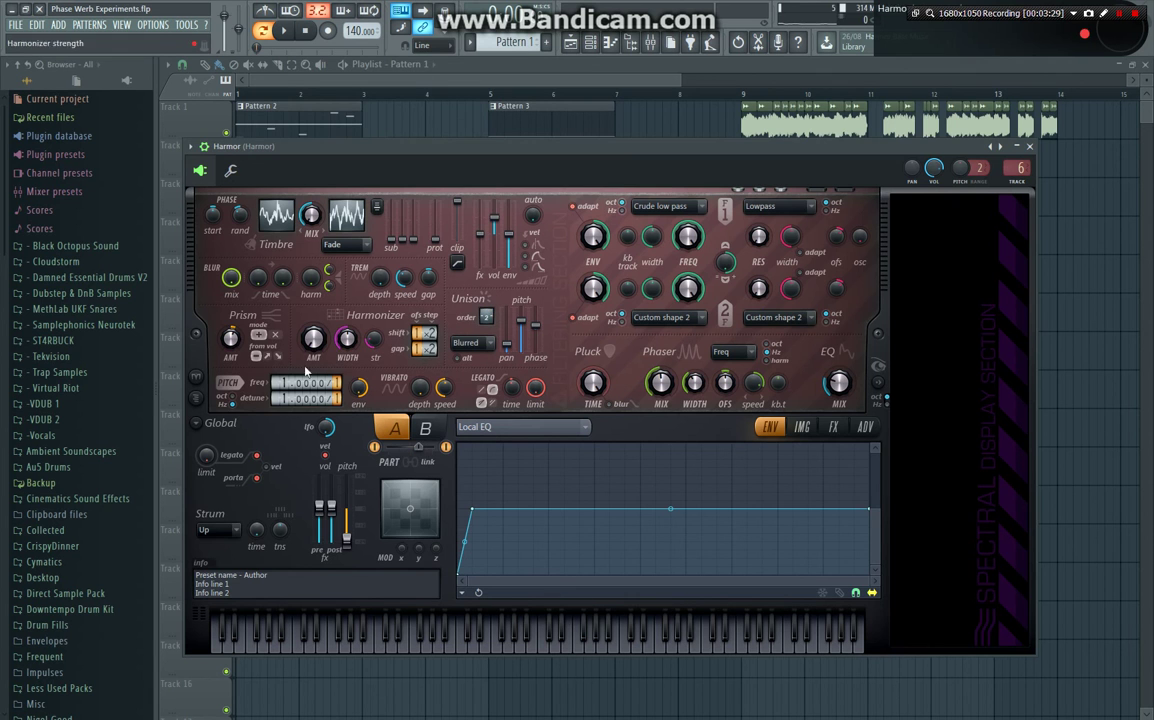
Examine part A's Prism amount envelope and its Harmonic unison pitch curve.
right_click(237, 345)
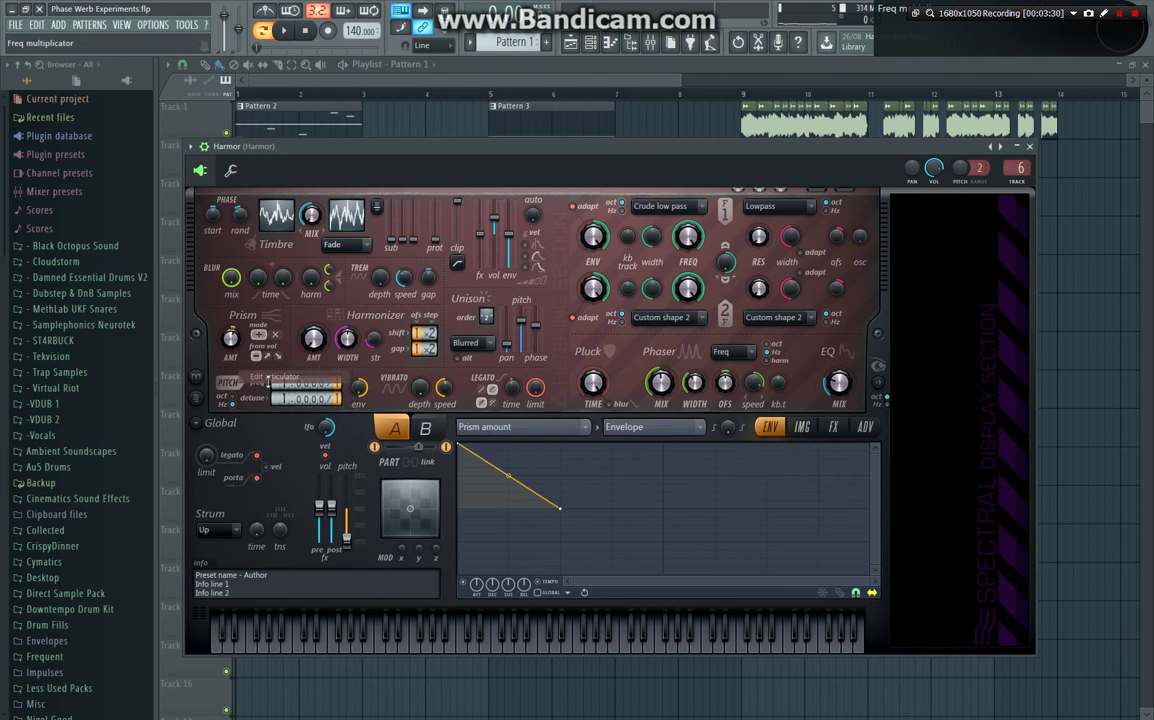
click(520, 427)
click(511, 646)
click(561, 426)
click(716, 372)
scroll(564, 427, up, 1)
scroll(562, 428, down, 1)
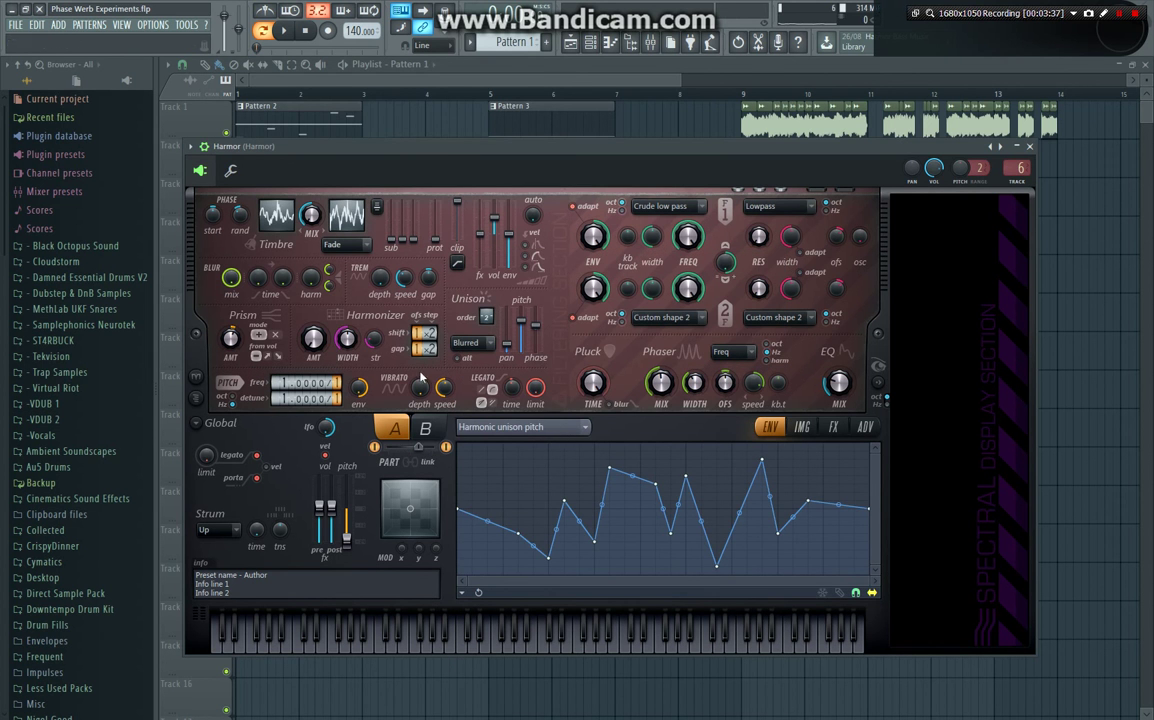
Examine part A's Phaser shape and Phaser mask curves.
click(585, 427)
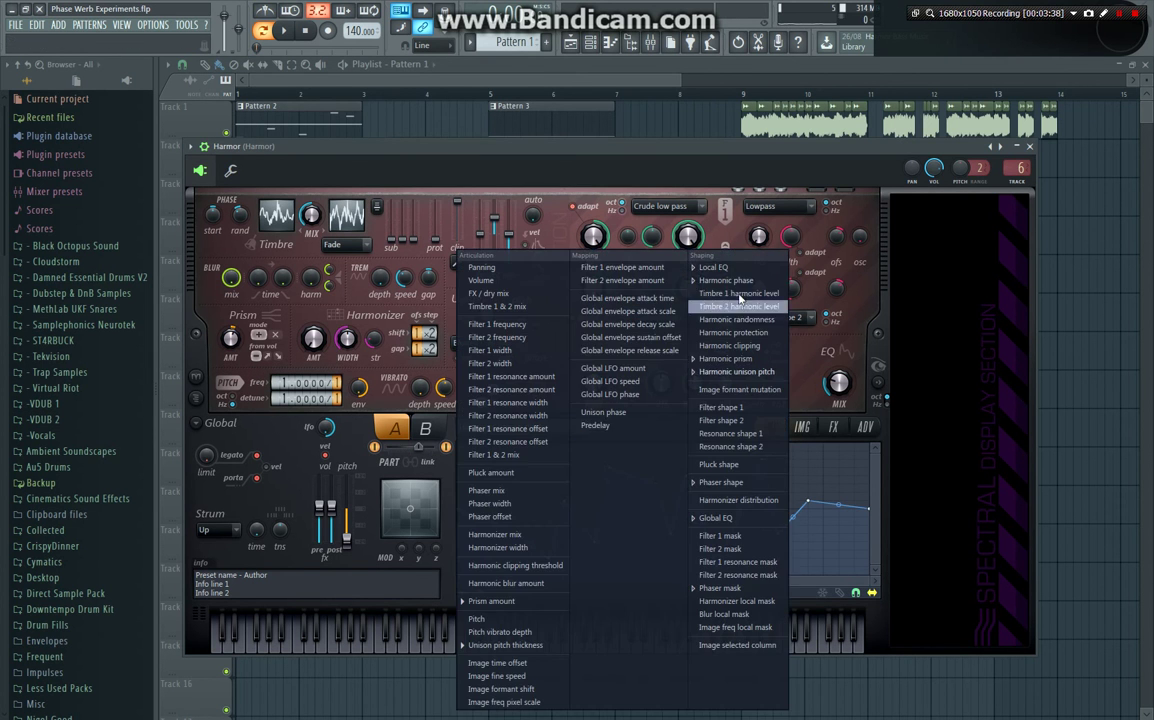
click(662, 256)
drag(506, 580, 1145, 572)
click(740, 357)
click(740, 357)
click(552, 432)
click(703, 483)
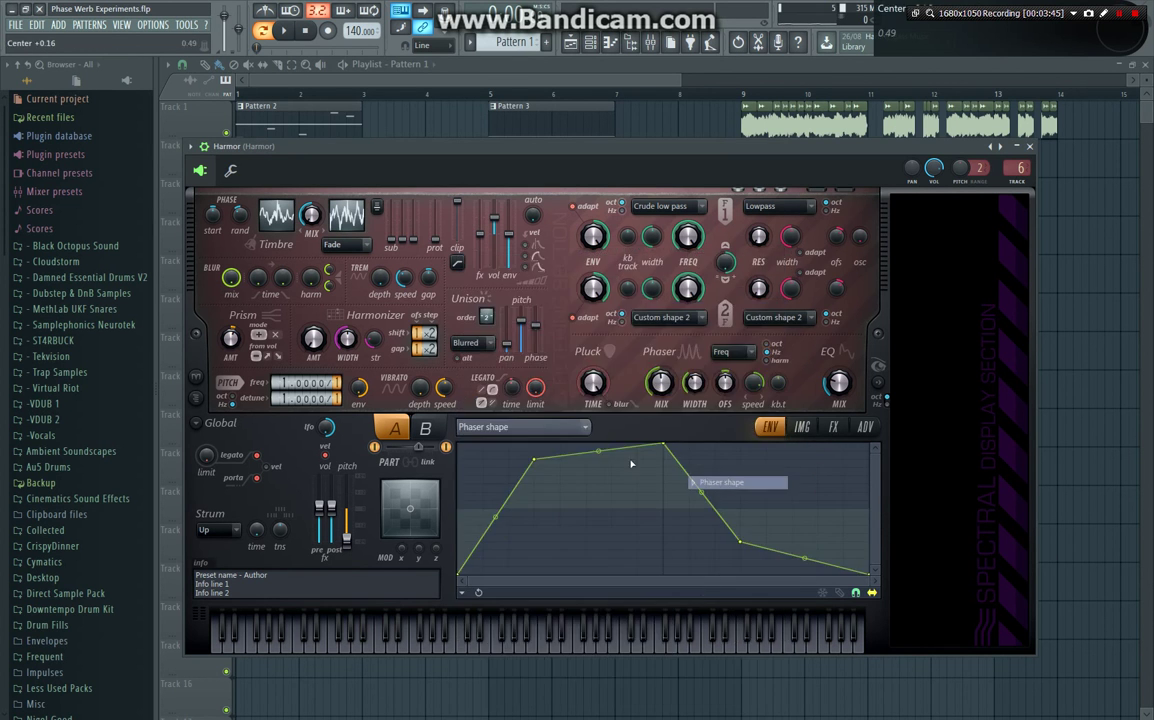
click(552, 432)
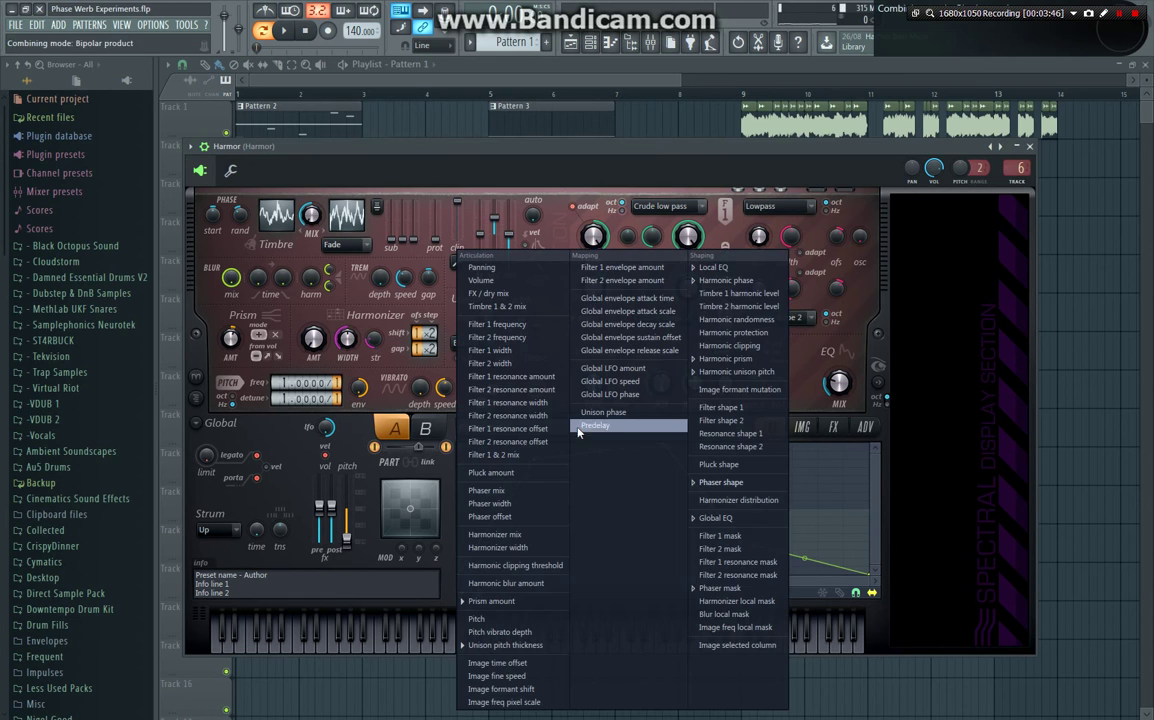
click(731, 590)
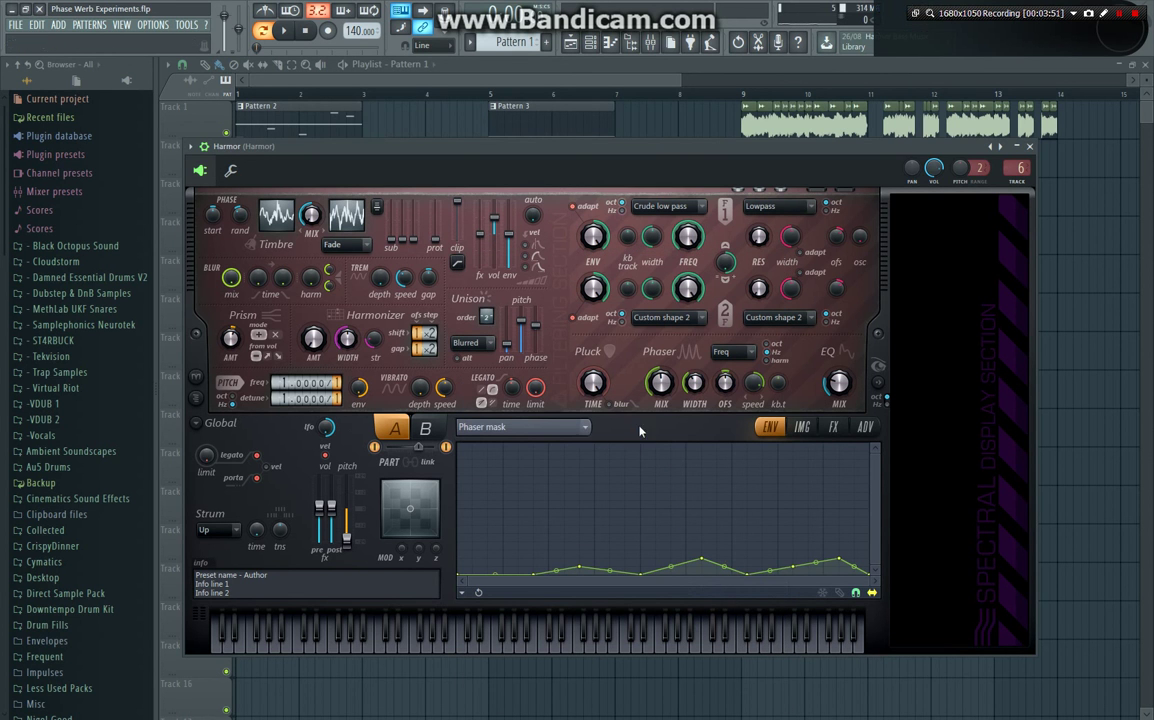
Show part A's Global EQ curve and its effects settings, including the available distortion types.
click(841, 382)
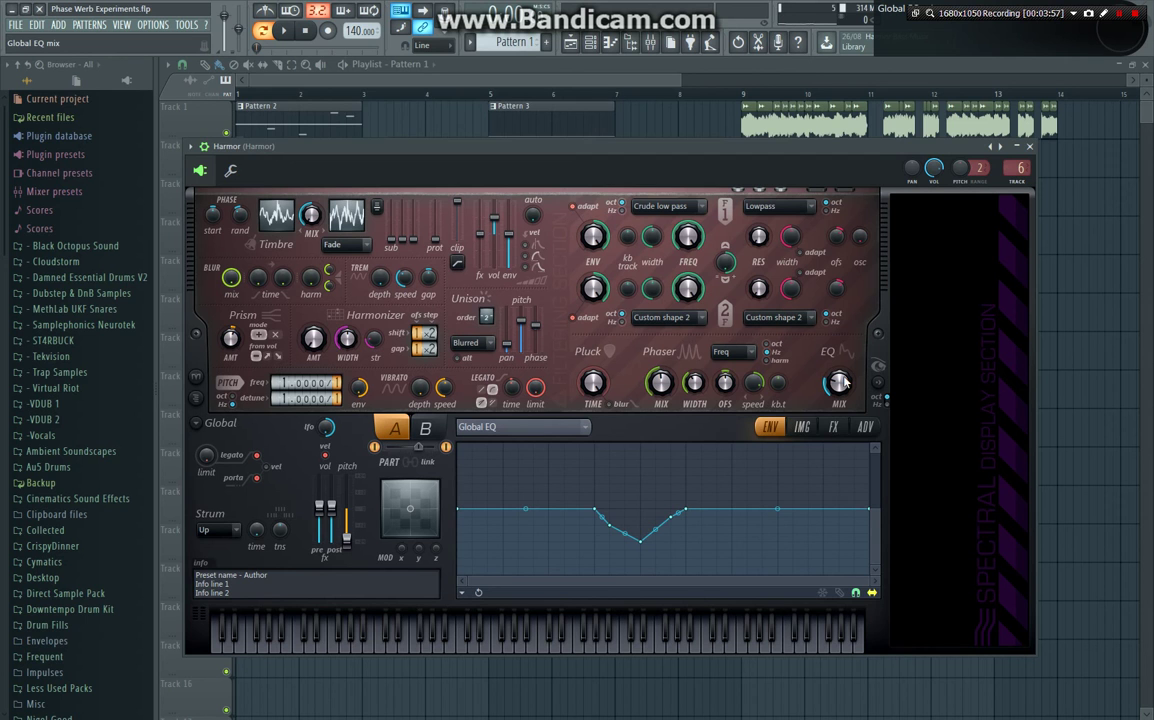
click(835, 427)
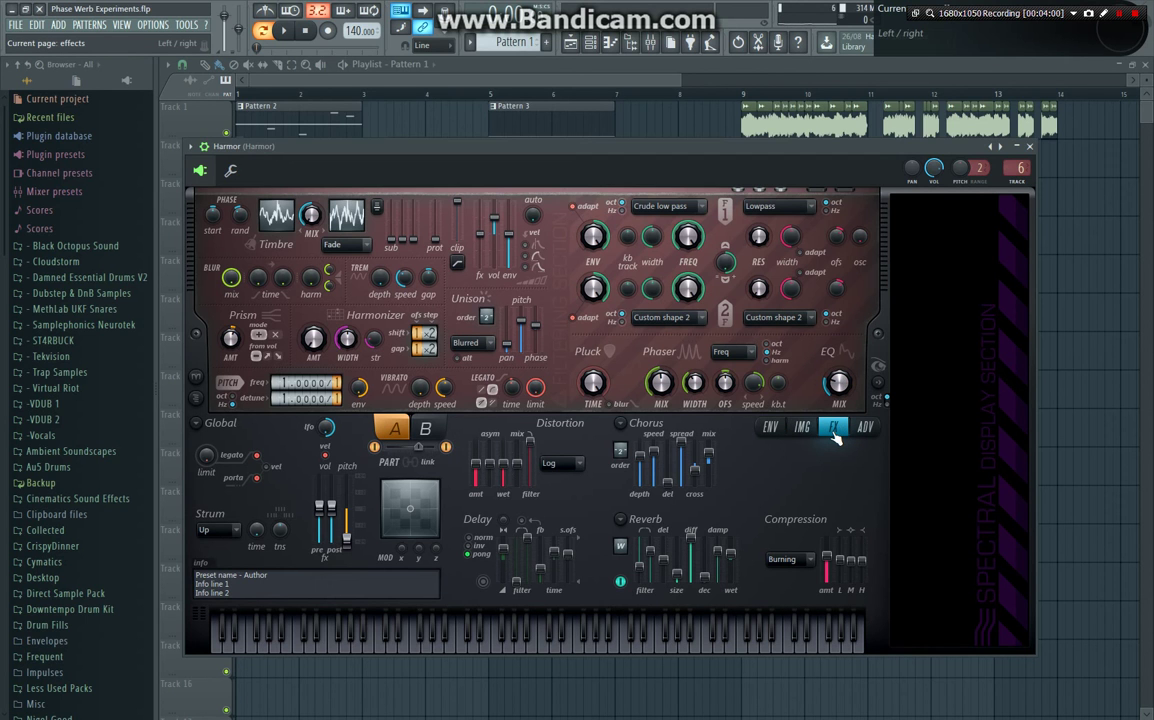
click(549, 464)
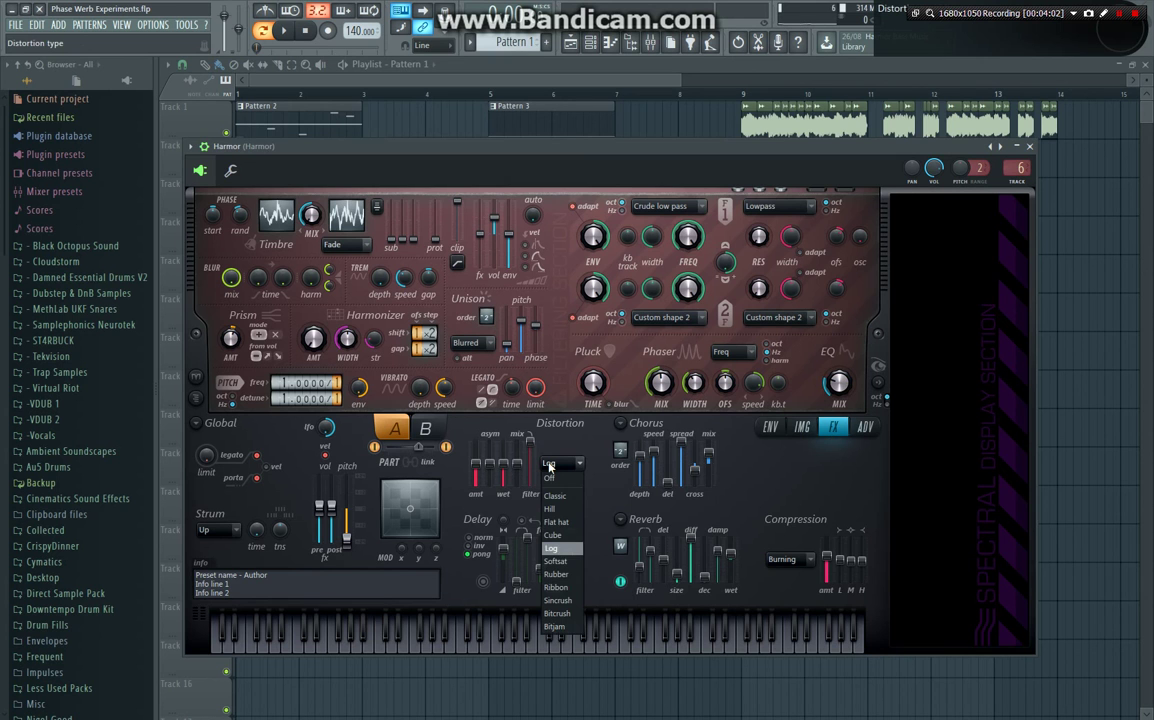
click(549, 467)
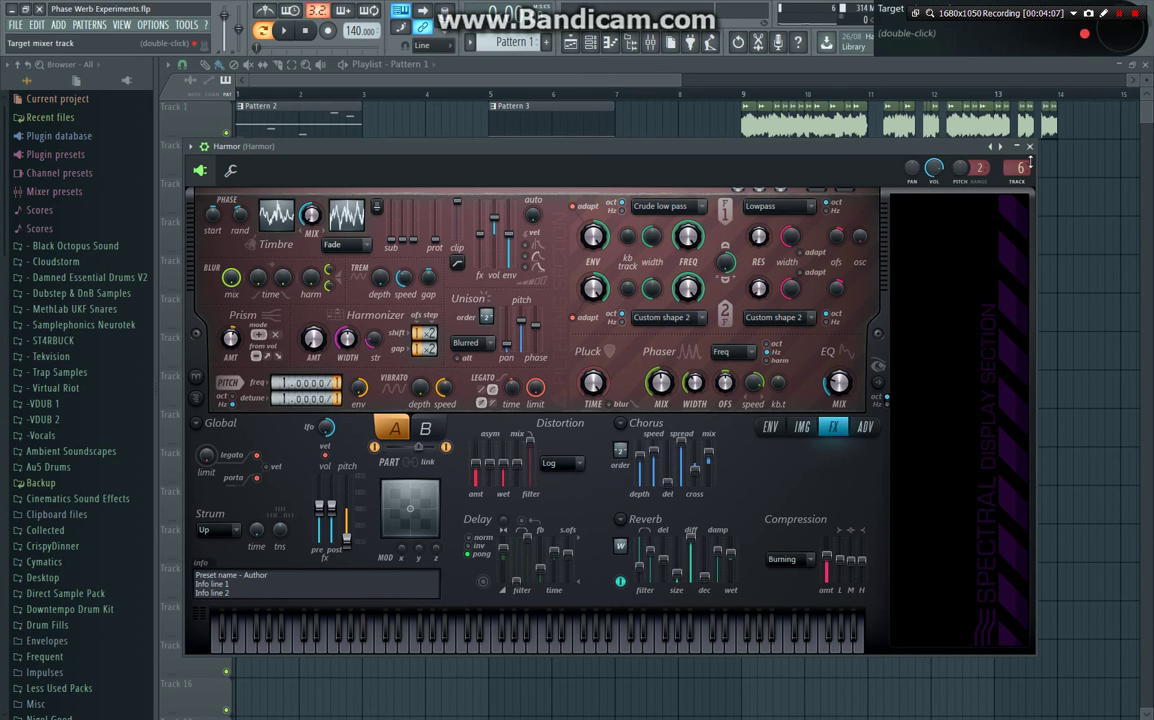
Close Harmor, show the mixer and play back the playlist briefly.
click(1031, 147)
click(650, 43)
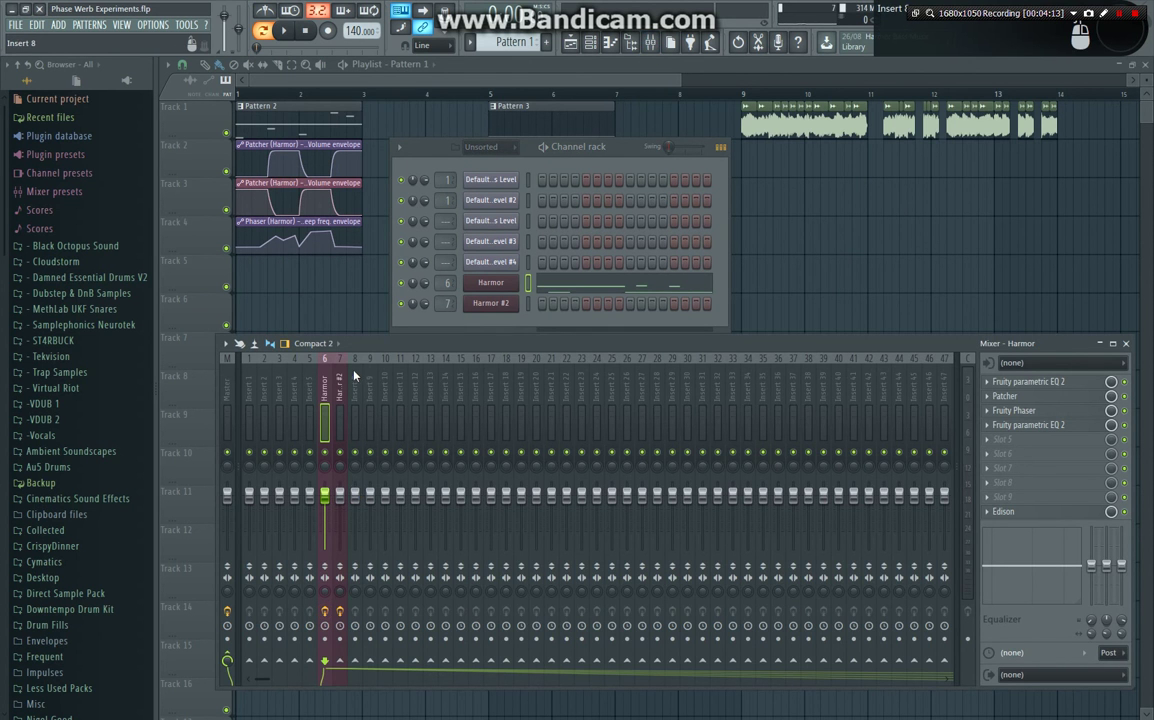
click(283, 31)
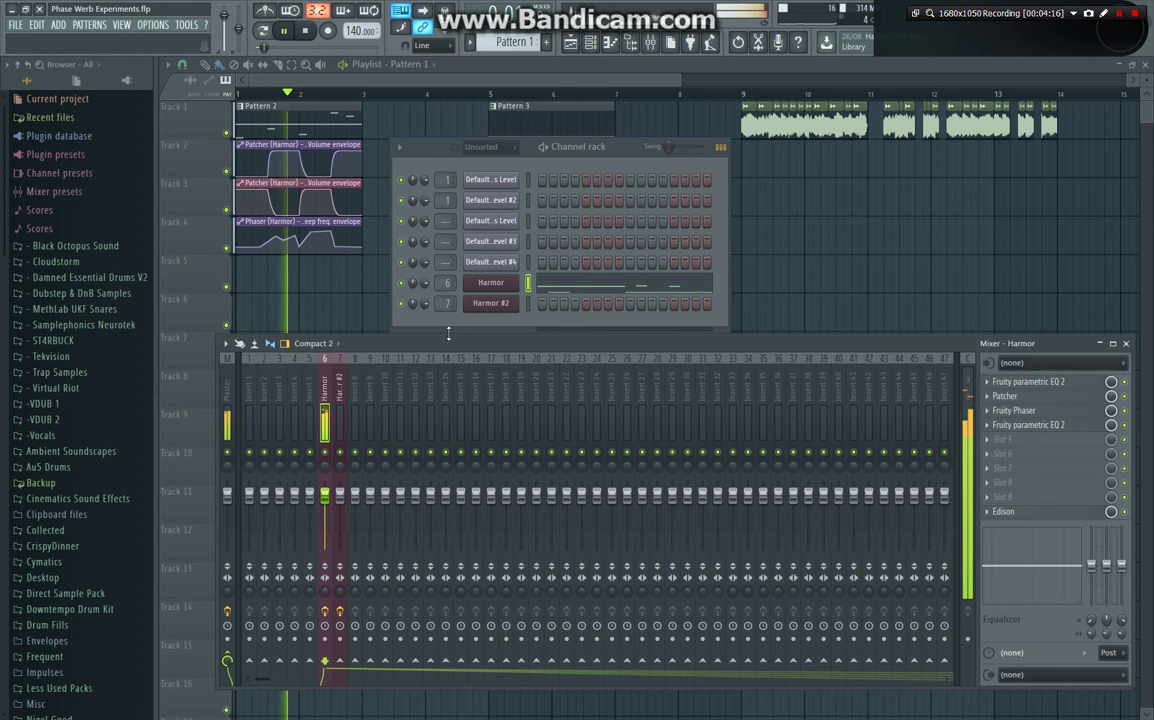
key(space)
Add Maximus to effect slot 5 of the Harmor mixer track and check its low, high and master bands during playback.
click(1003, 439)
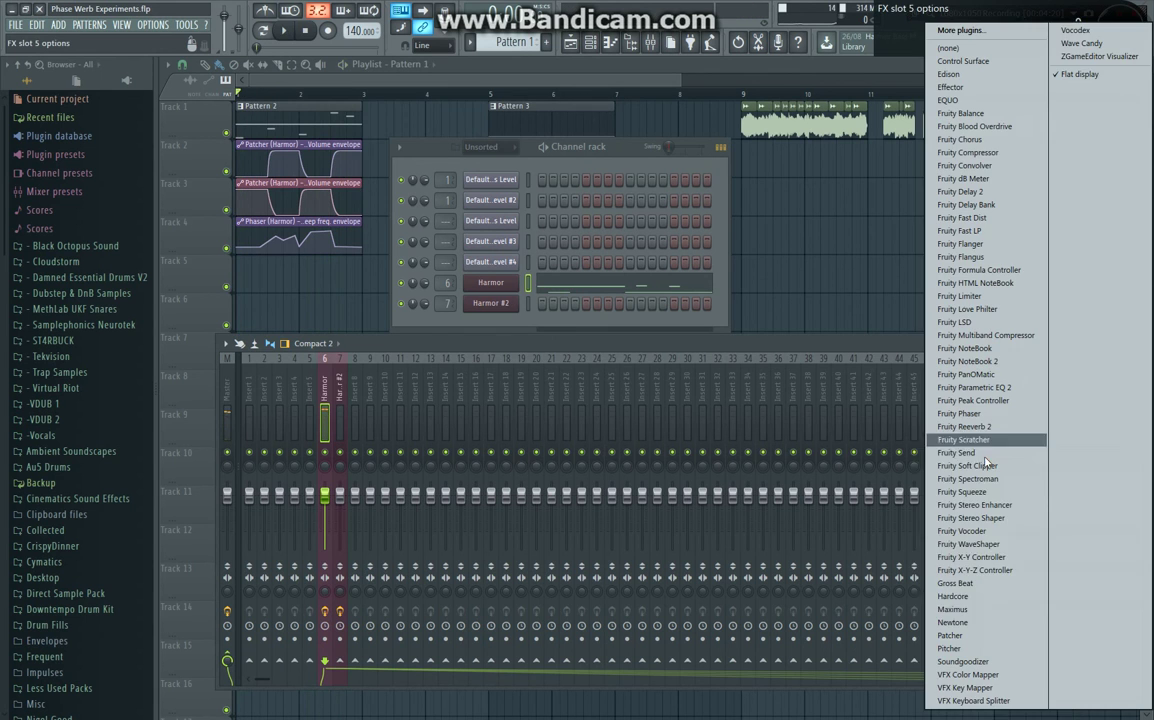
click(960, 608)
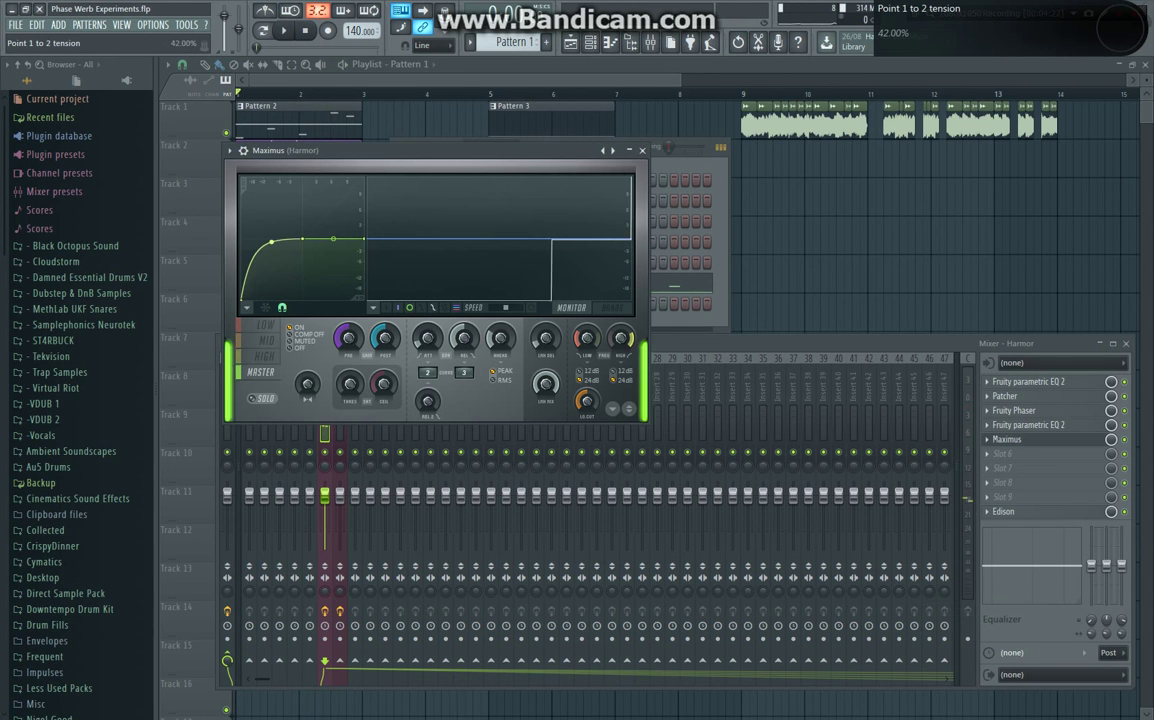
click(265, 325)
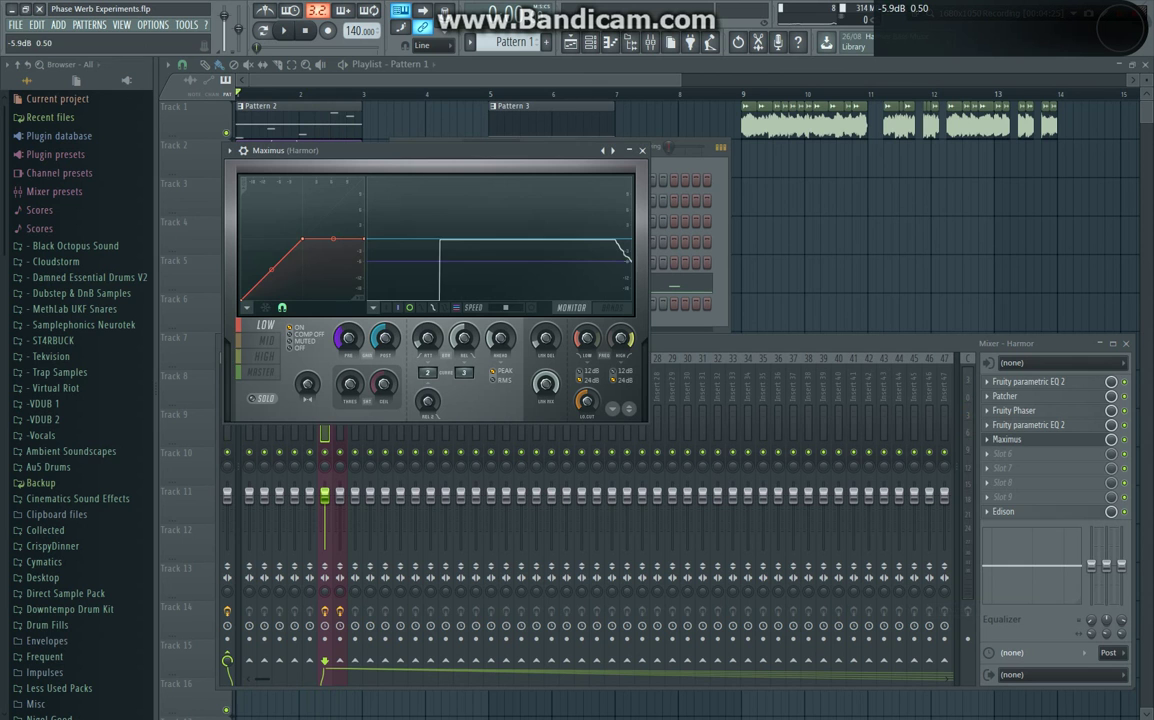
key(space)
click(266, 357)
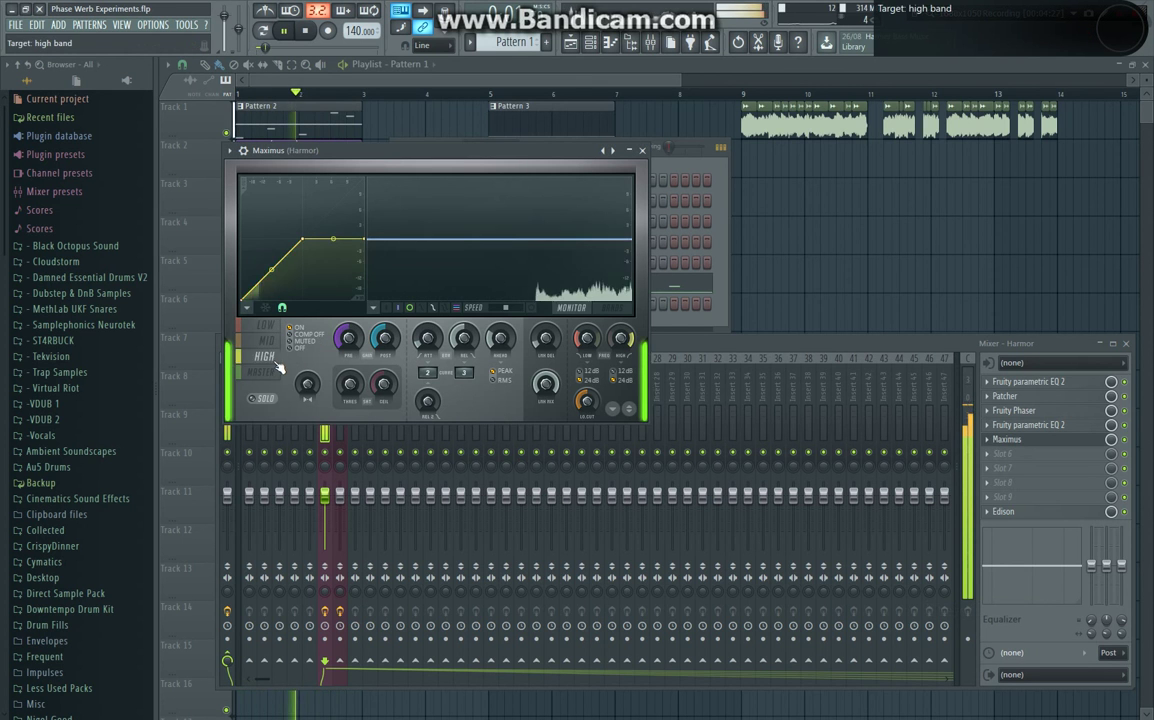
click(264, 372)
click(1090, 441)
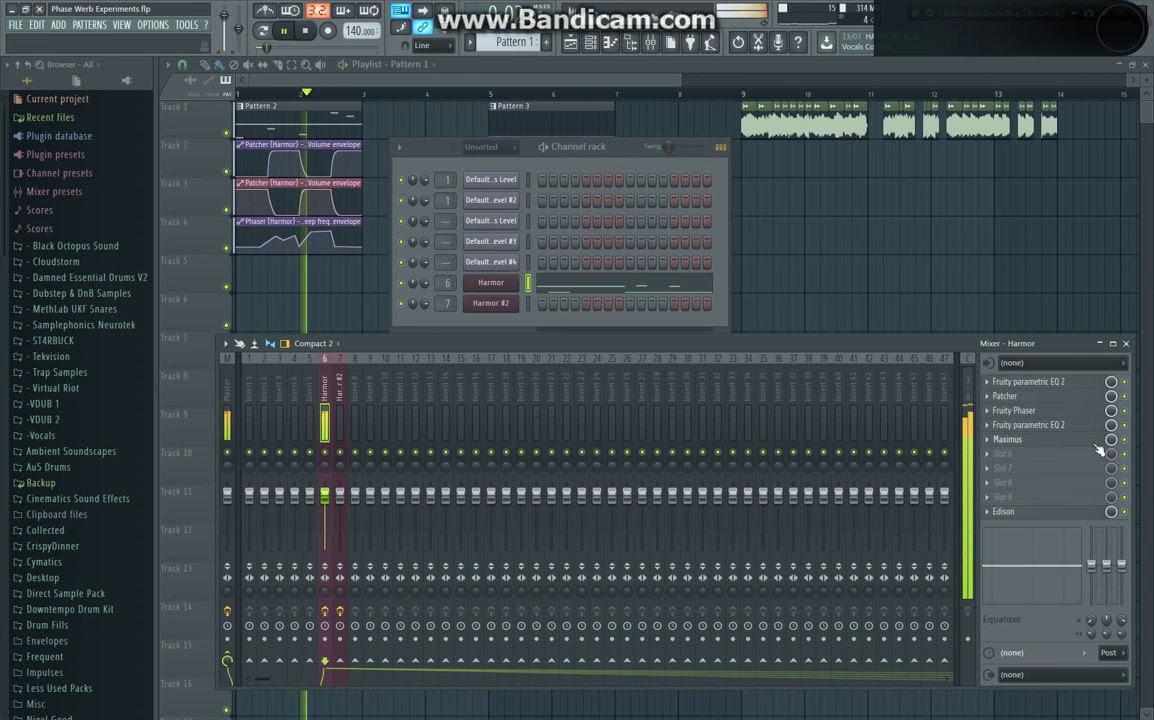
key(space)
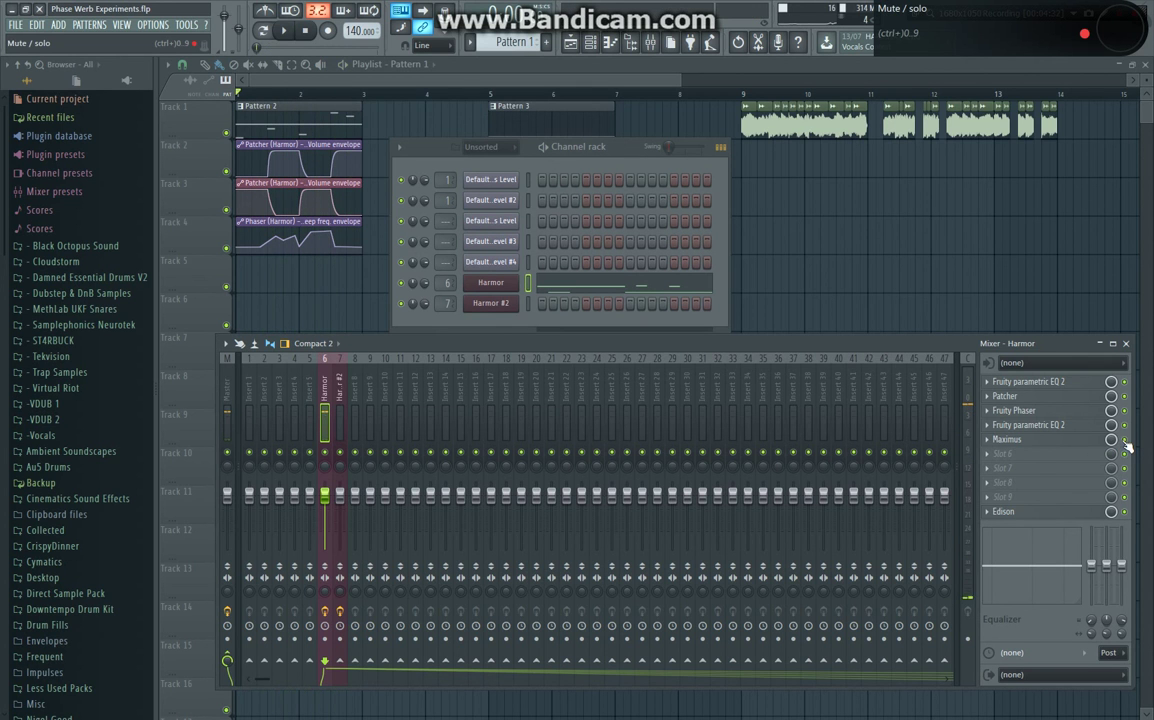
Inspect the Harmor track's first Fruity parametric EQ 2 and the Chorus and Balance Wet modules inside Patcher.
click(1070, 385)
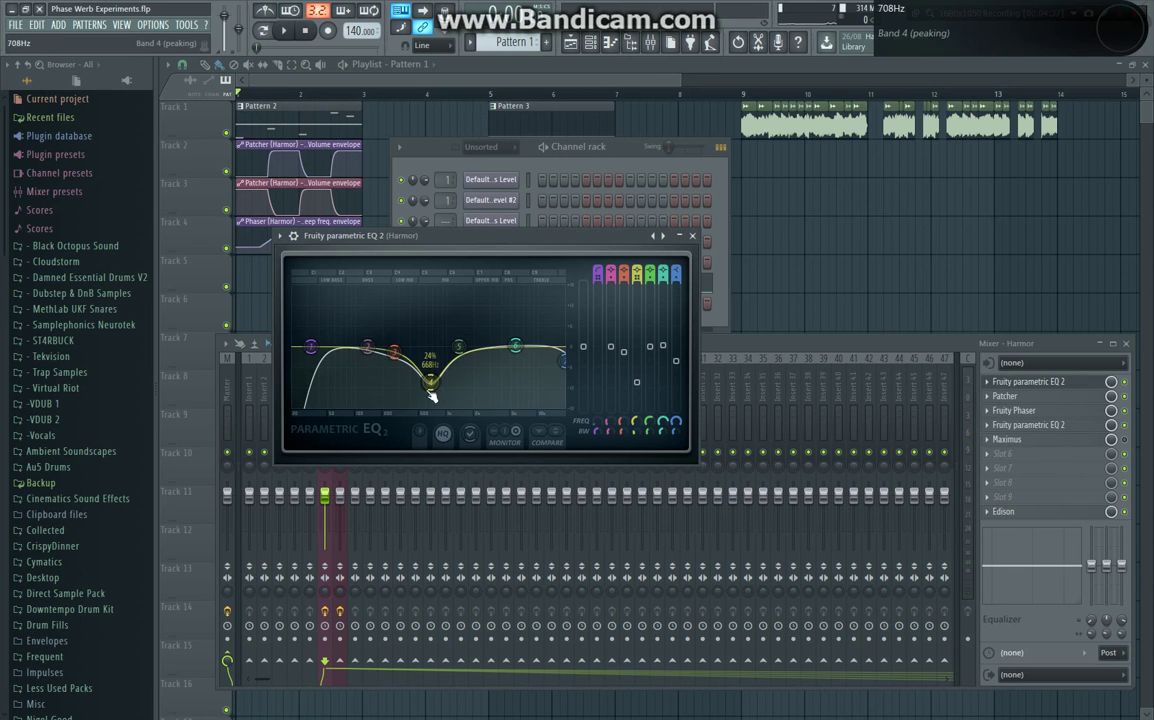
click(1010, 396)
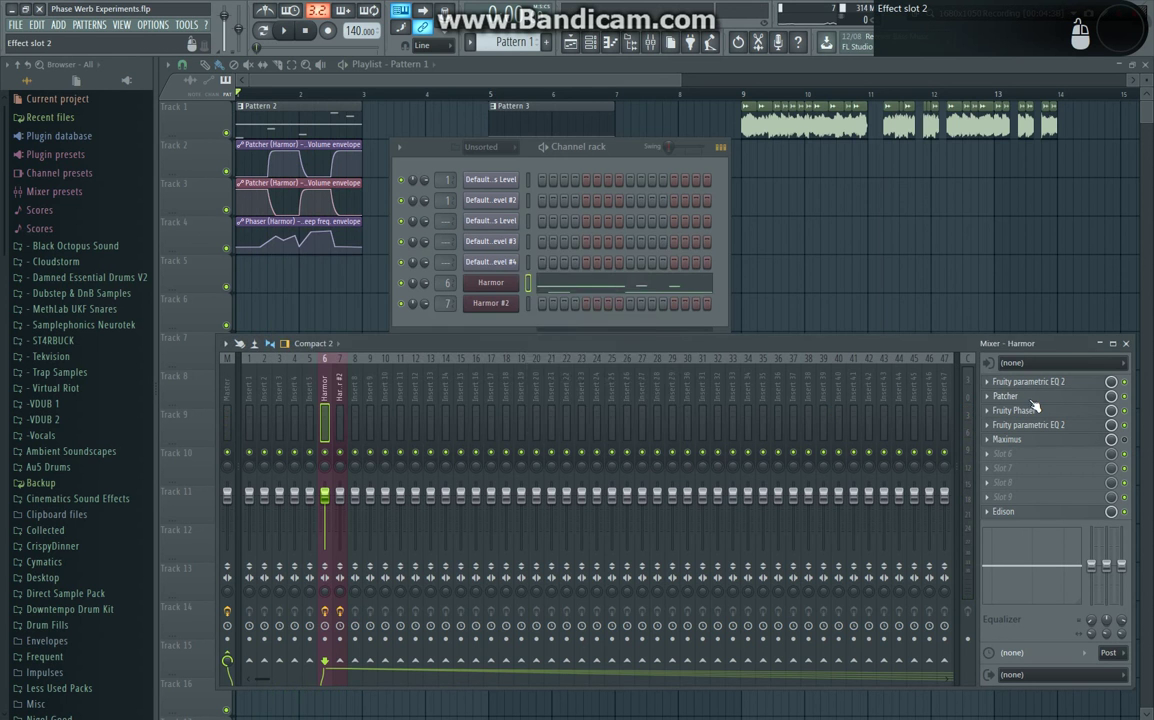
double_click(628, 268)
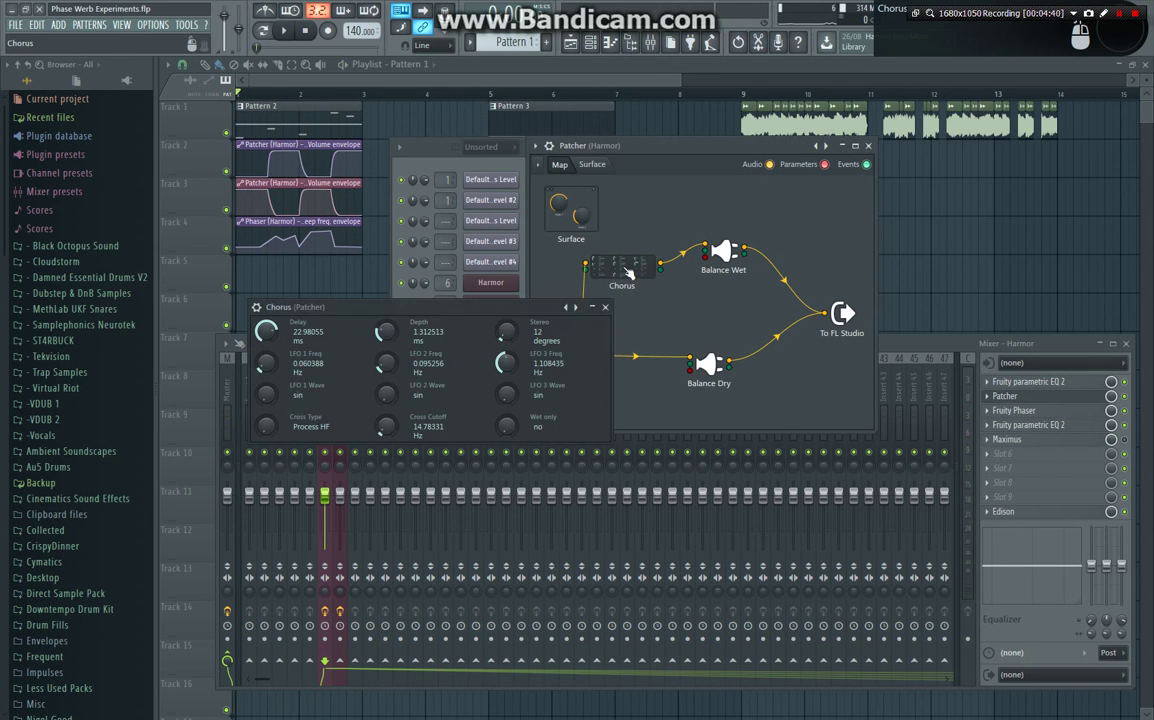
click(606, 307)
double_click(707, 258)
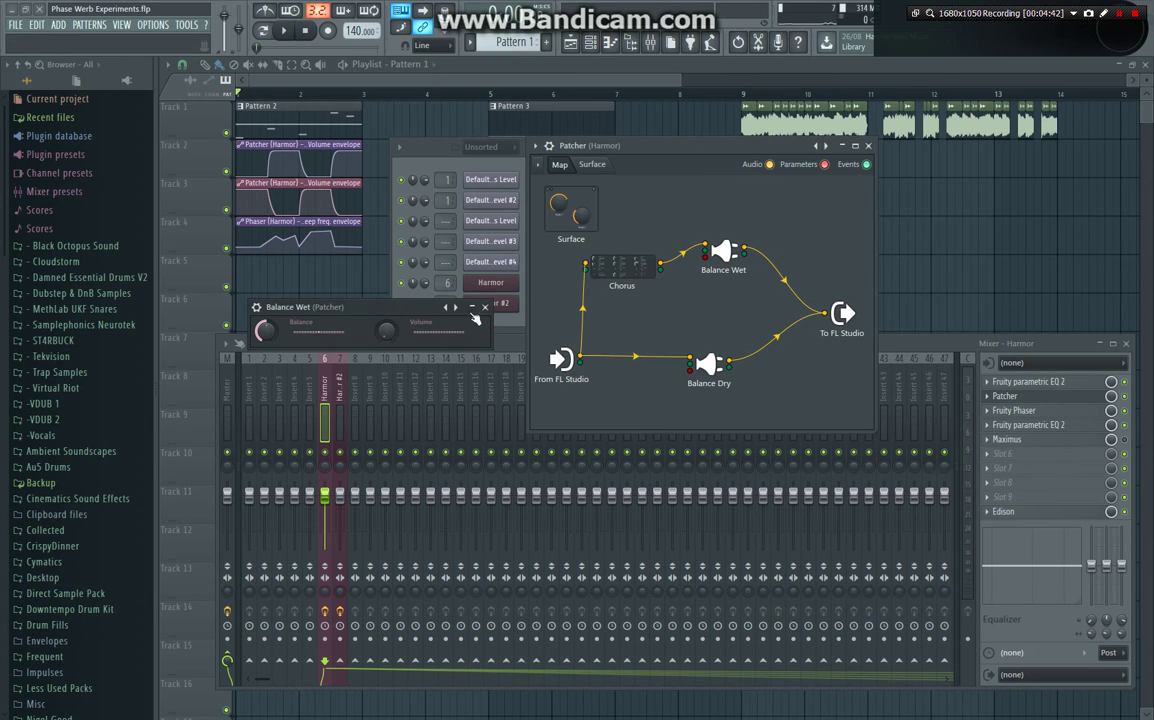
click(493, 452)
click(1077, 404)
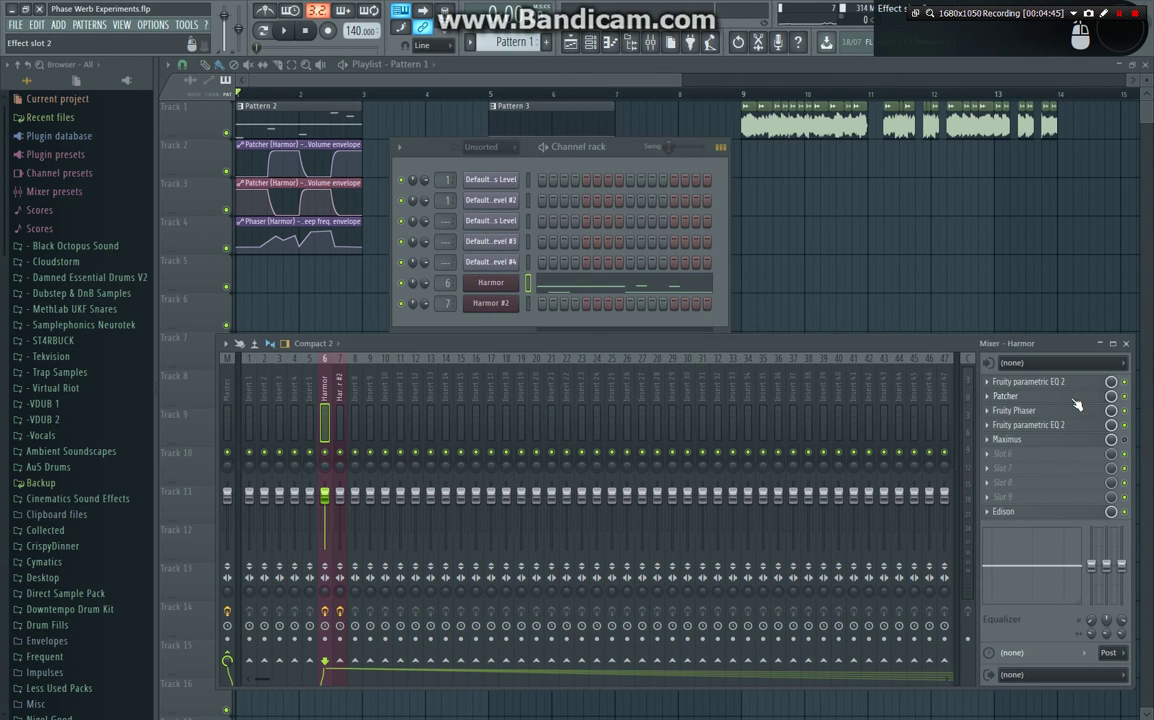
Inspect the Harmor track's Fruity Phaser settings and the automation options for its sweep frequency.
click(1077, 411)
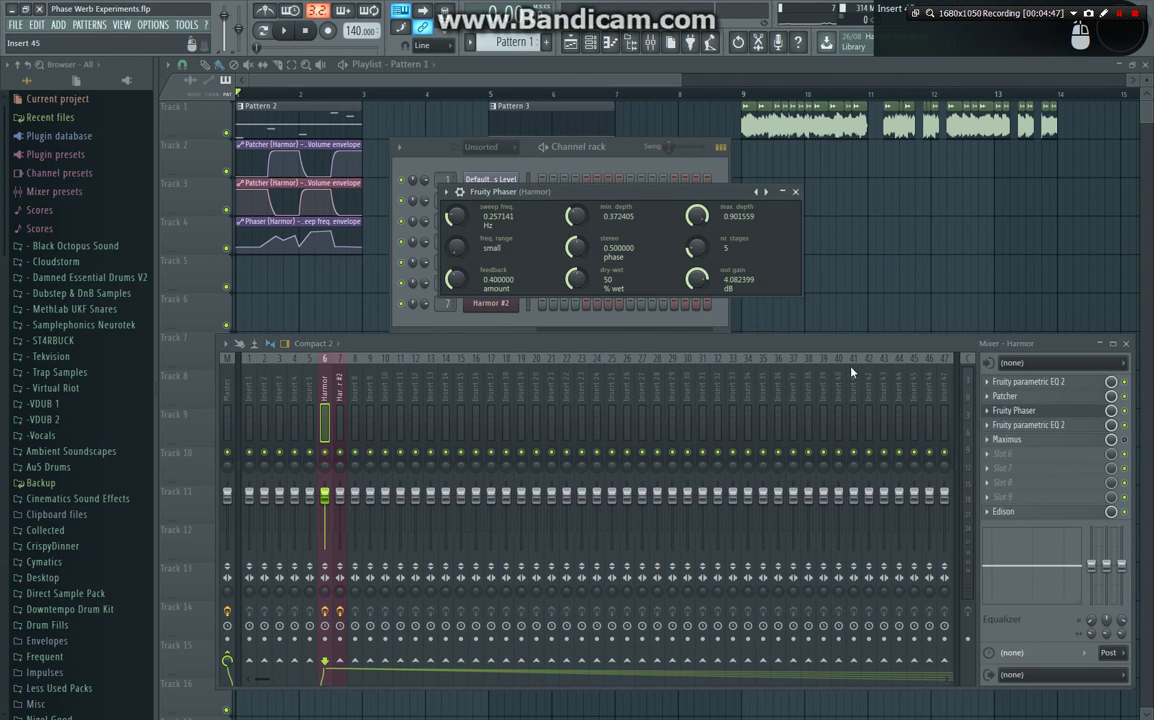
right_click(458, 220)
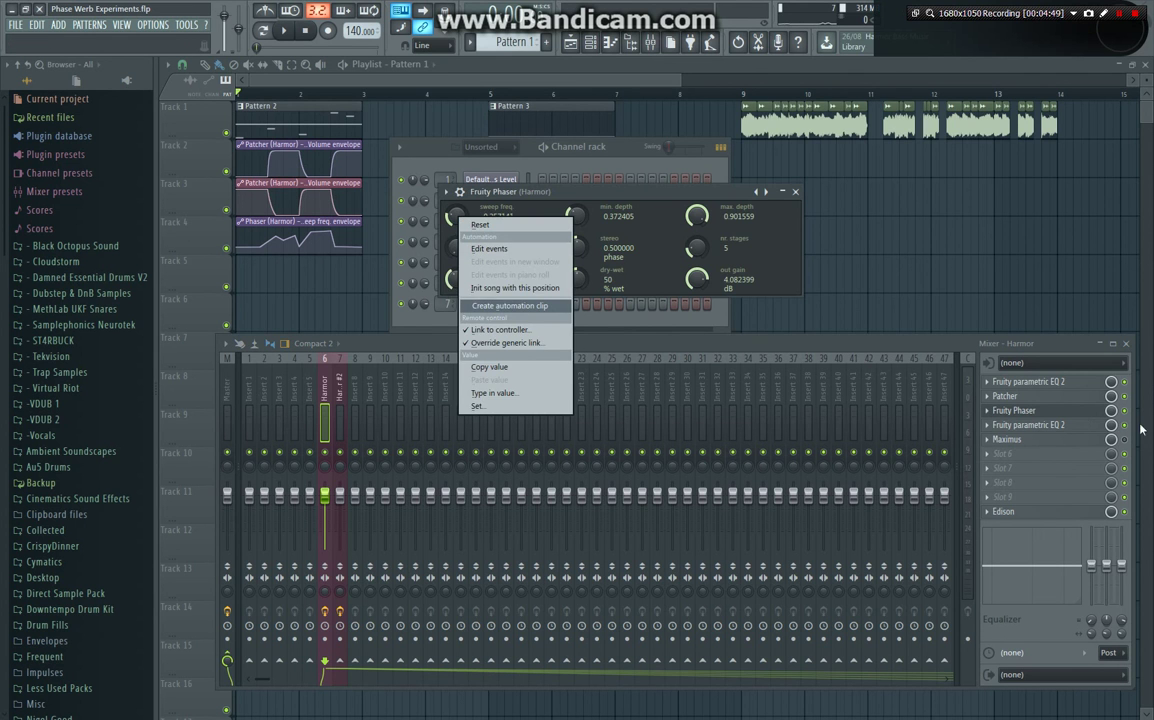
click(1083, 411)
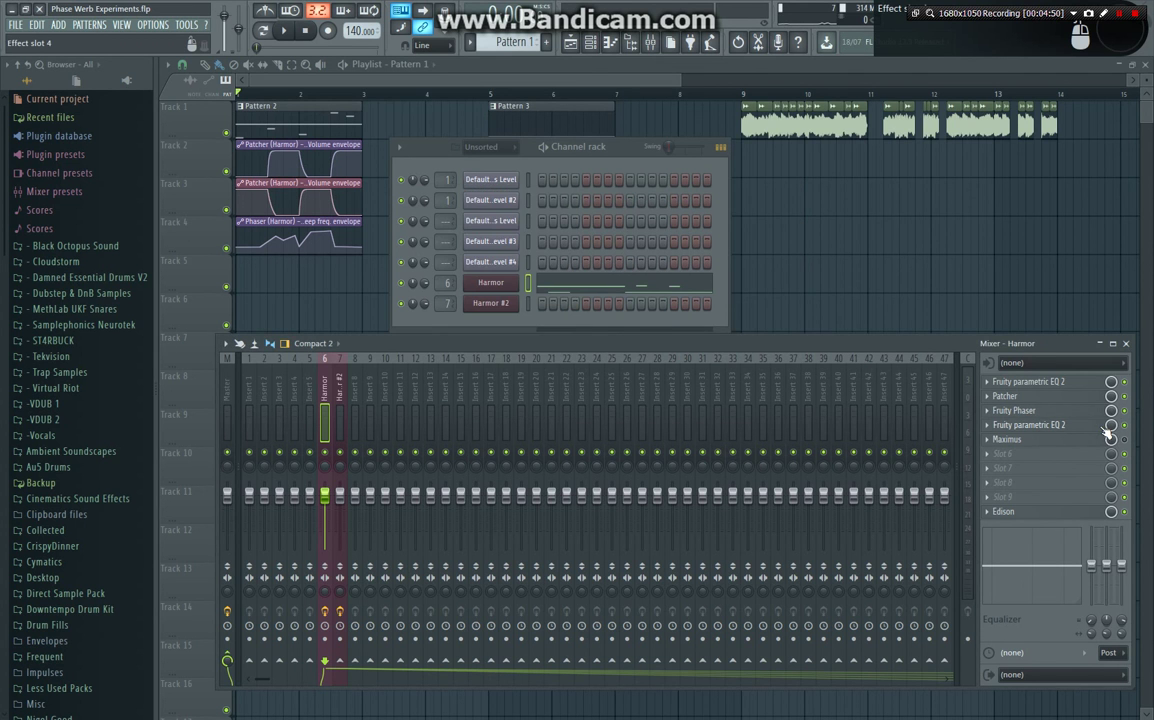
Inspect the Harmor track's second Fruity parametric EQ 2 in effect slot 4 and close the mixer.
click(1104, 426)
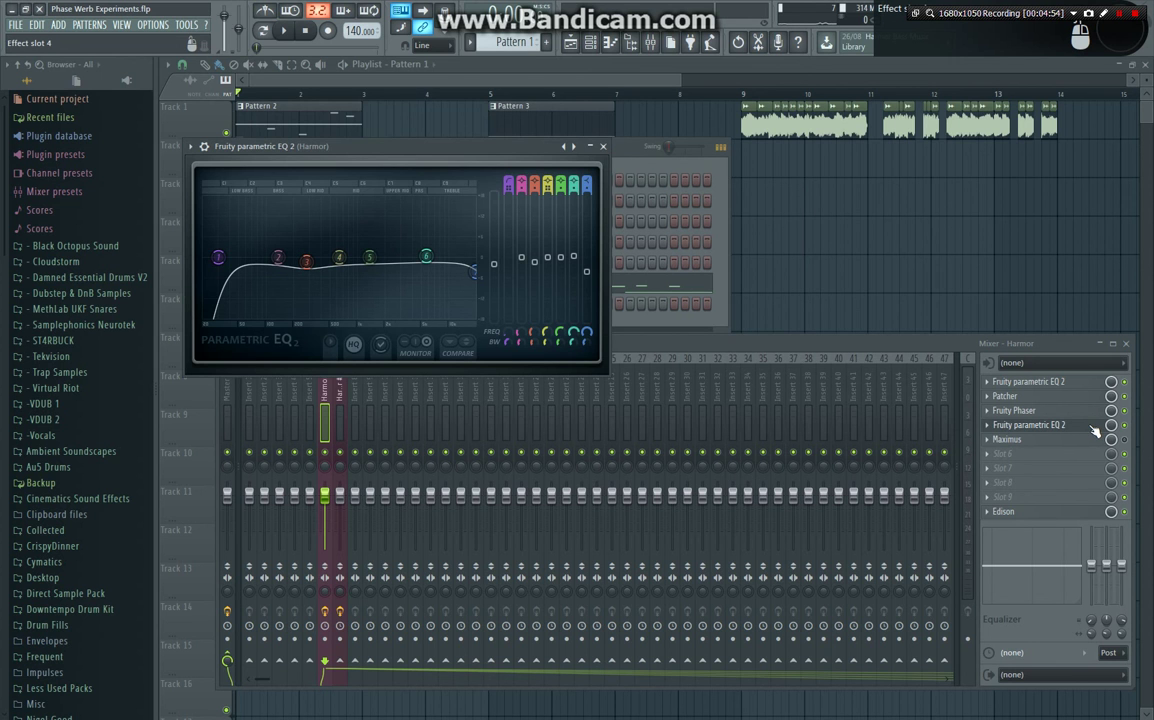
click(1094, 427)
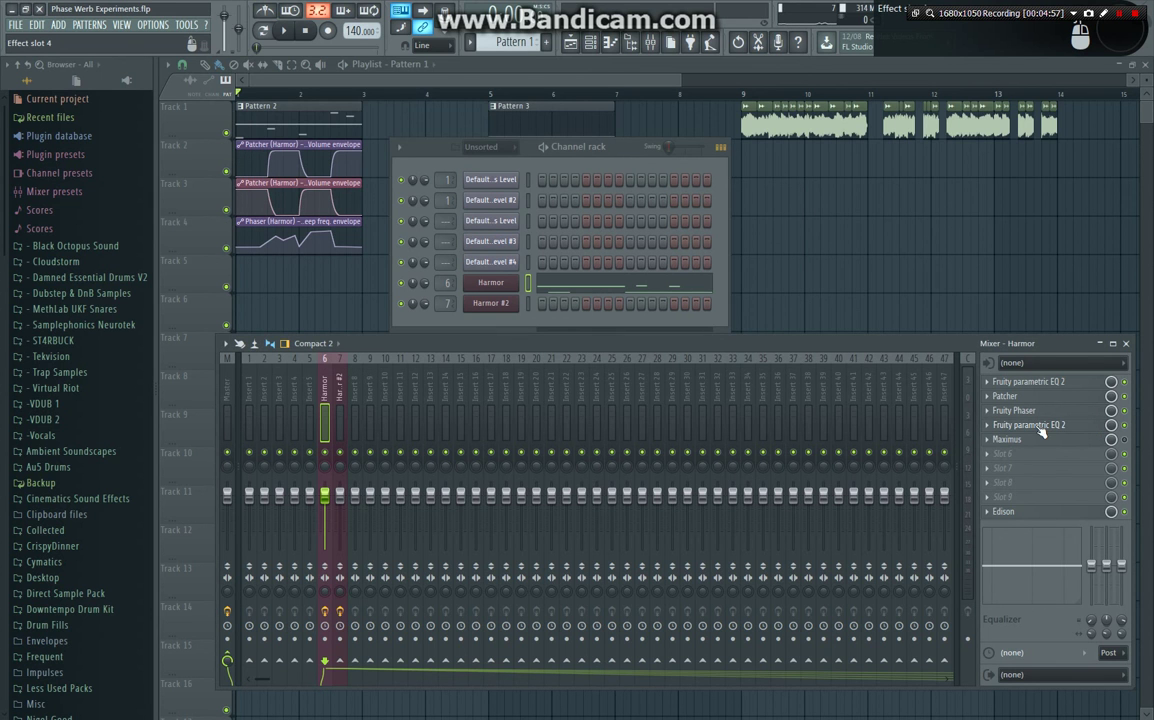
click(1071, 514)
click(1071, 514)
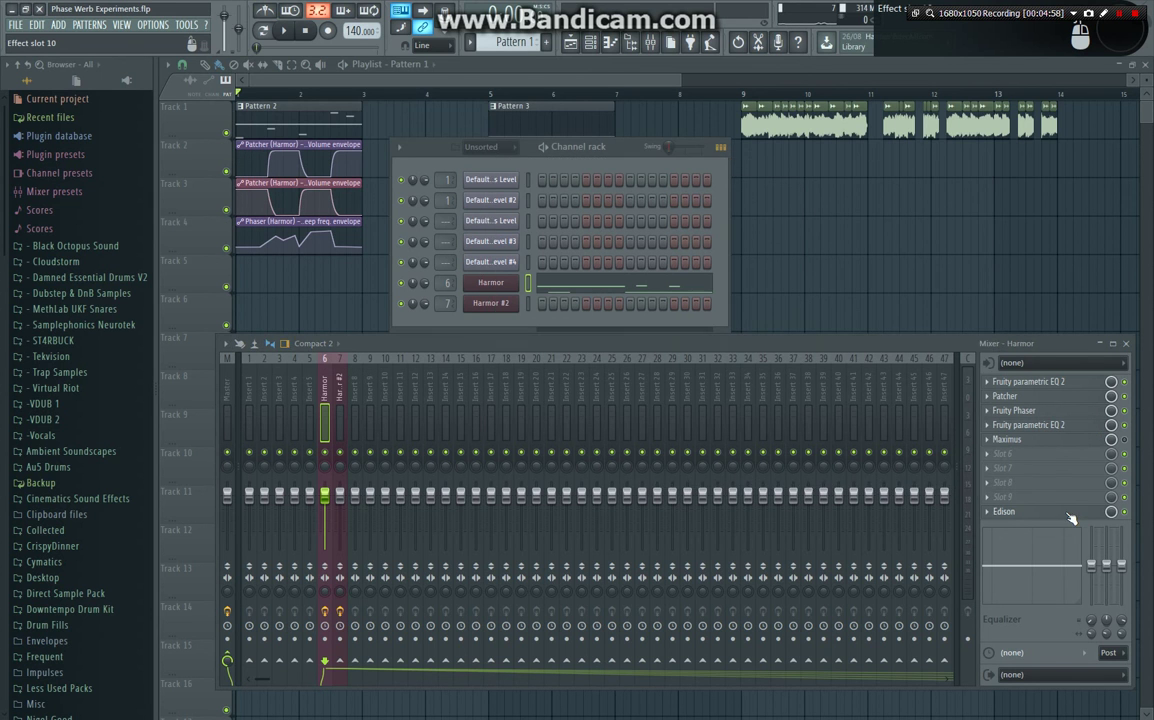
click(1126, 343)
Select Pattern 3 and open Harmor #2 to review its image resynthesis and advanced pages for parts B and A.
click(502, 134)
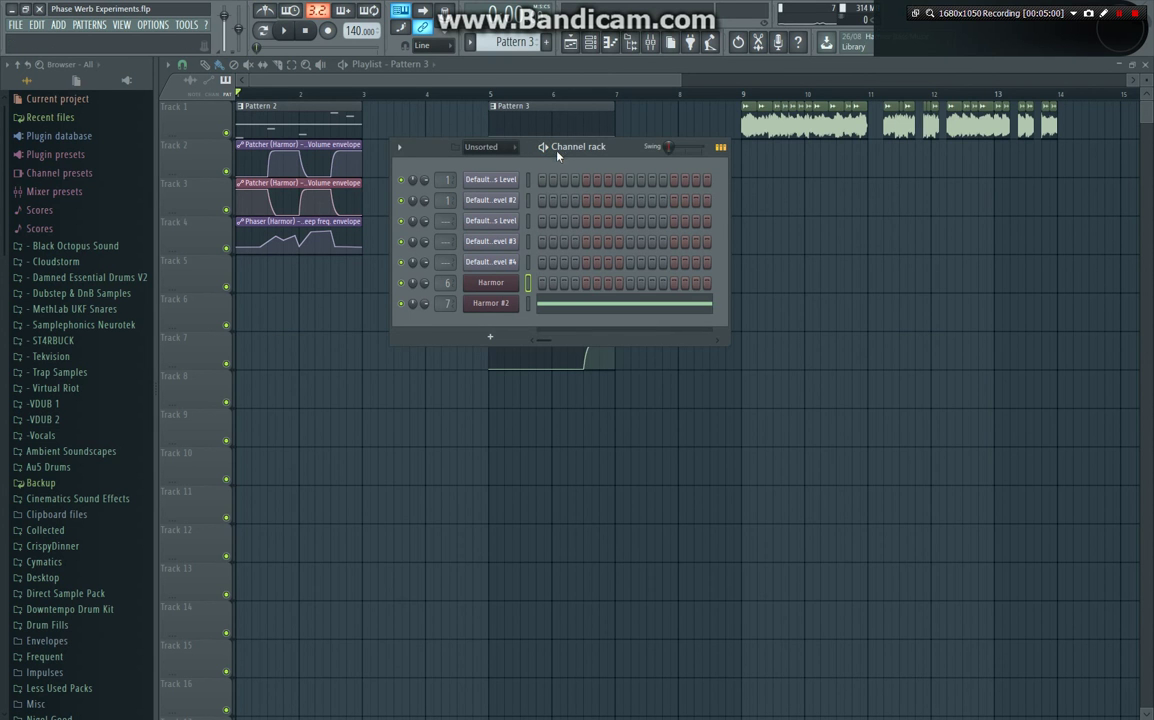
click(508, 304)
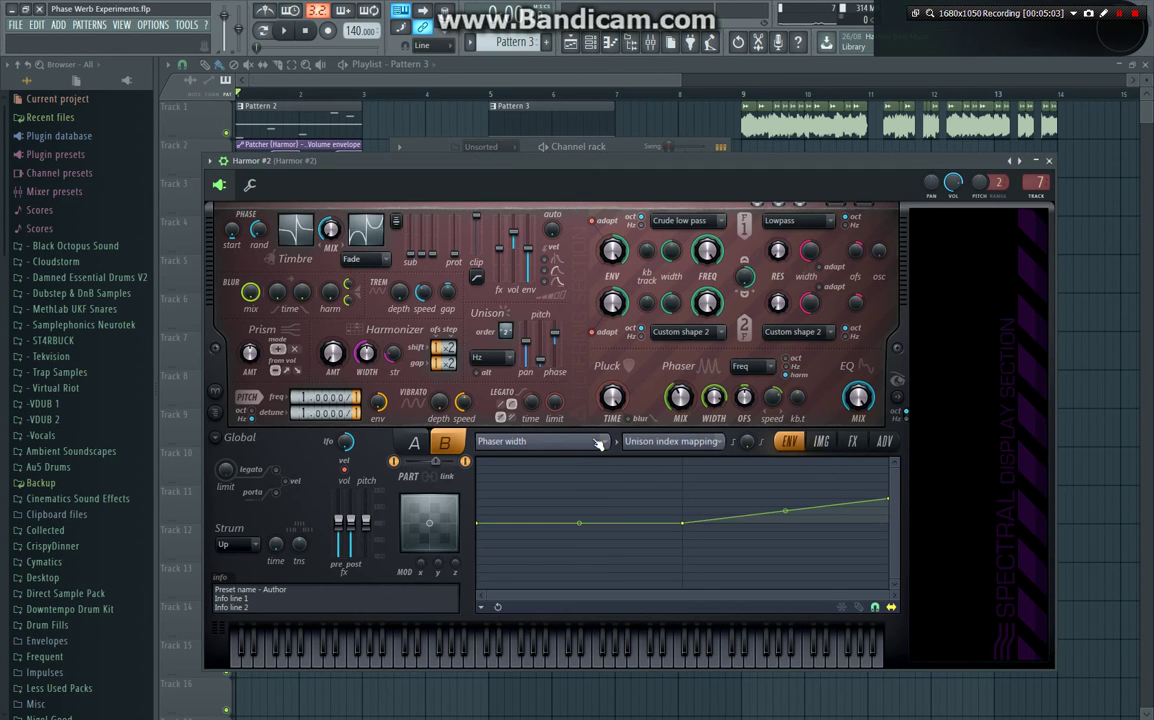
click(821, 441)
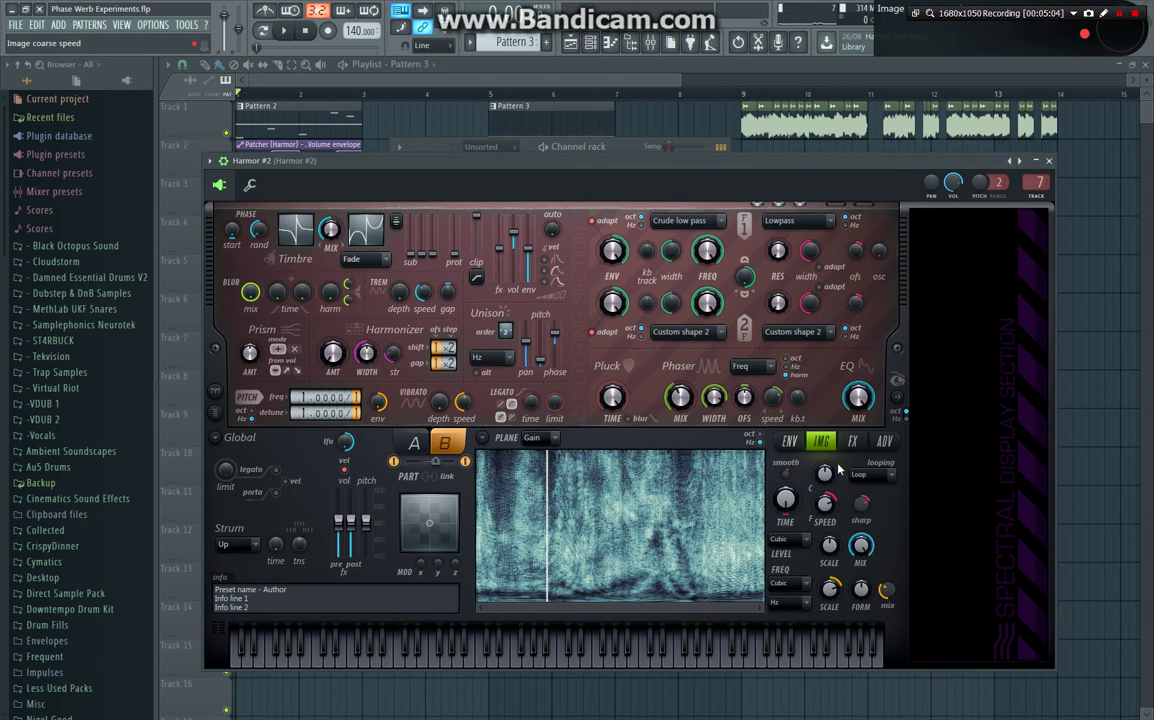
click(884, 441)
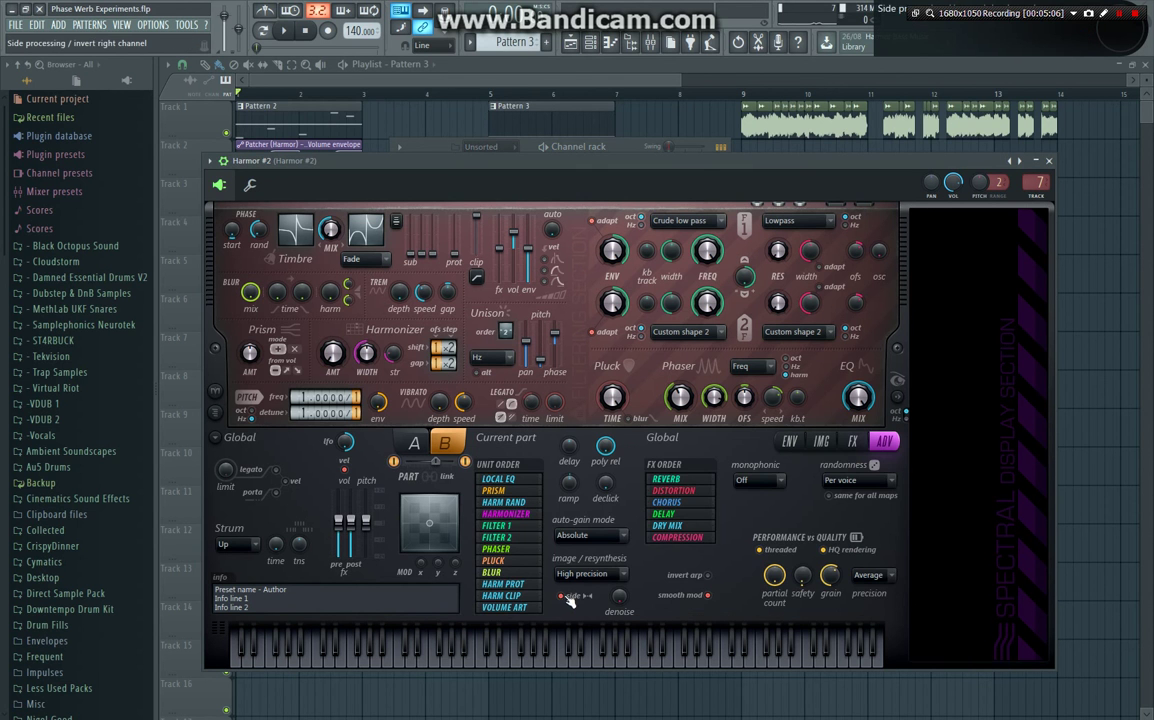
click(414, 443)
click(821, 441)
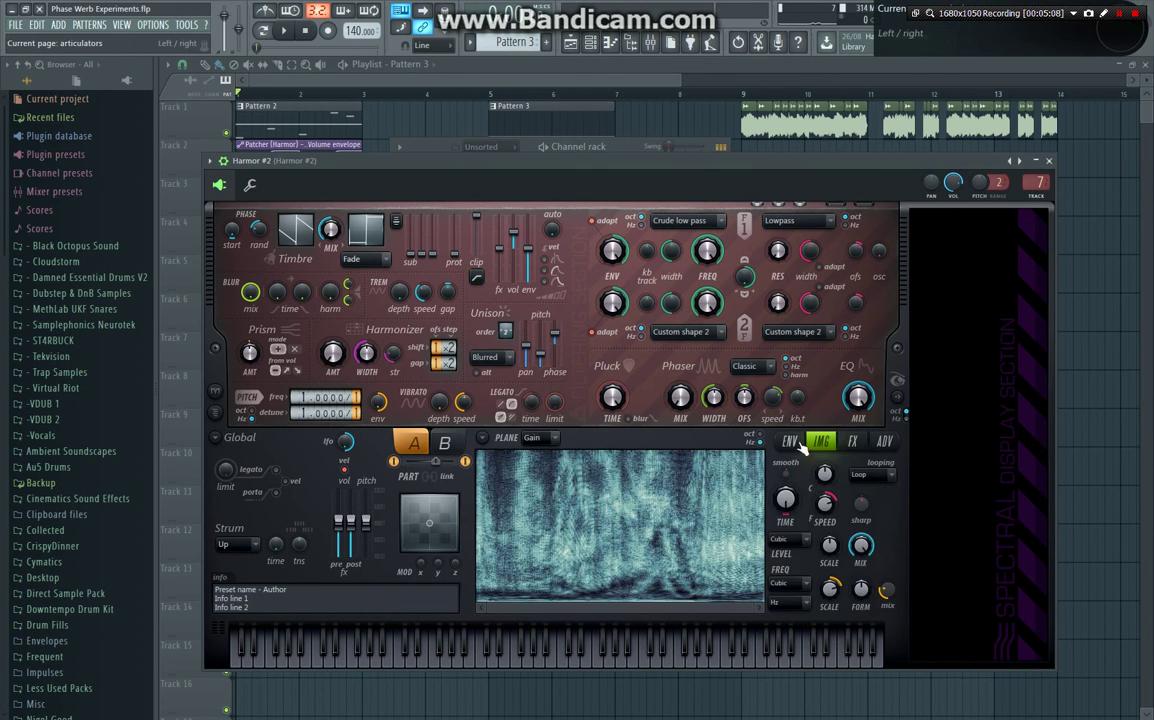
Inspect the Image formant mutation and Harmonic prism shapes of part A in Harmor #2.
click(789, 441)
click(594, 439)
click(751, 389)
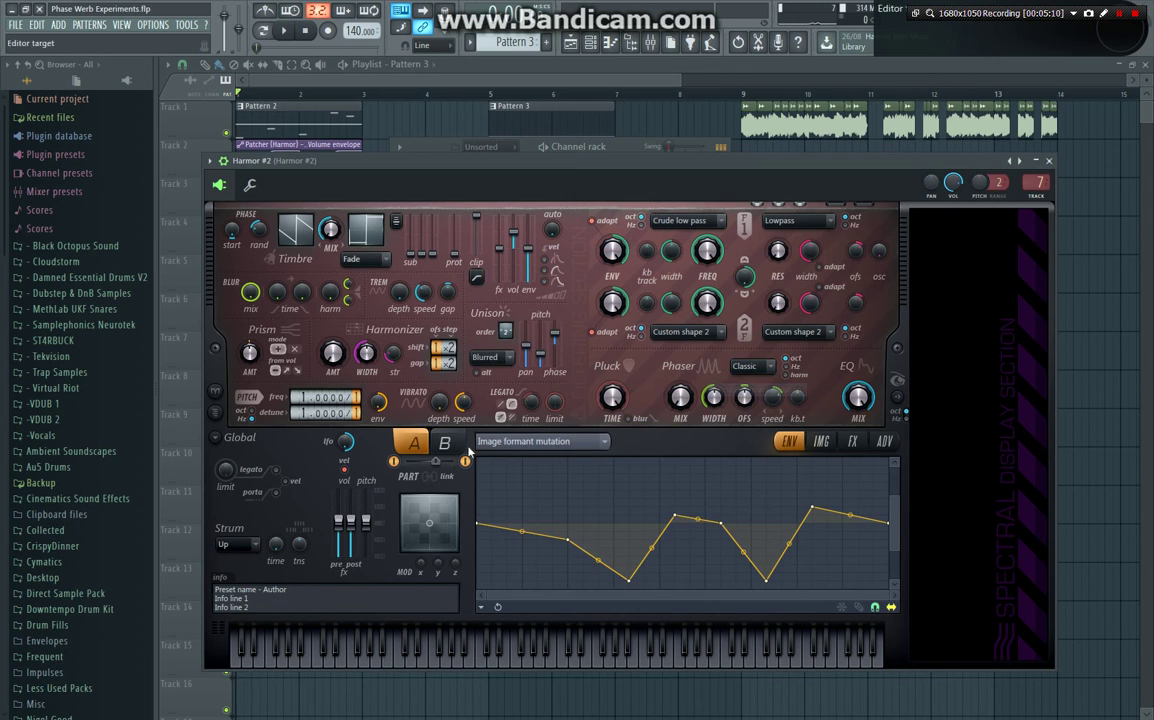
click(445, 444)
click(416, 446)
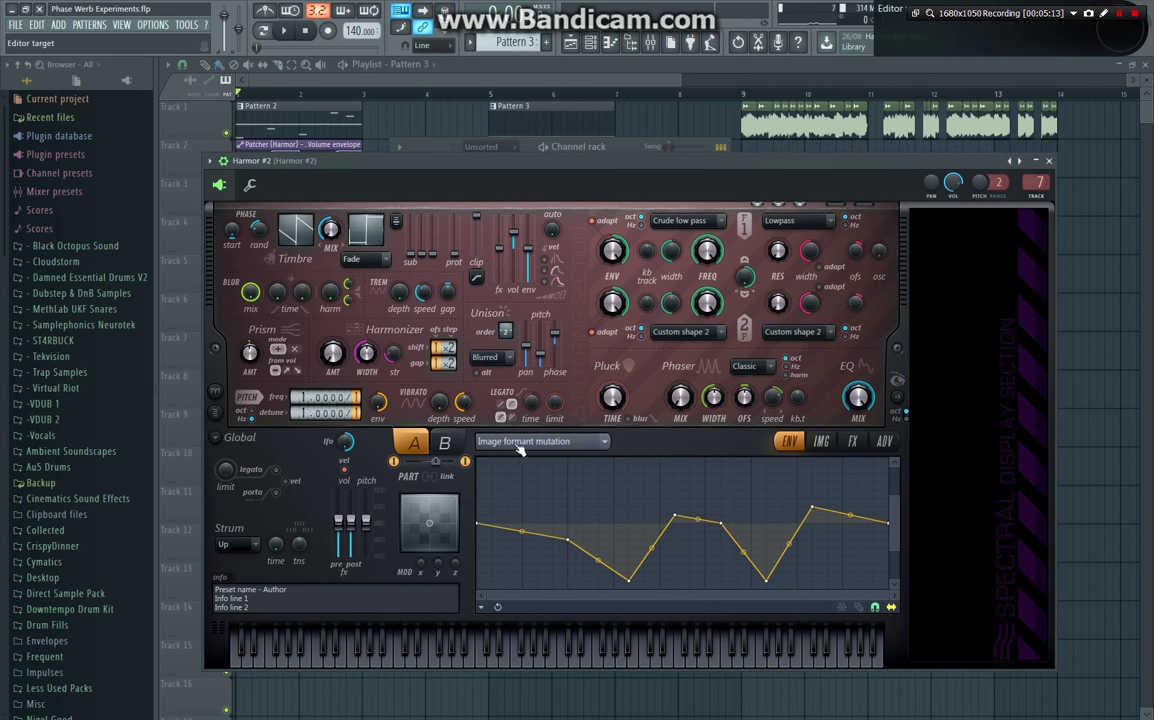
click(590, 447)
click(660, 336)
click(590, 443)
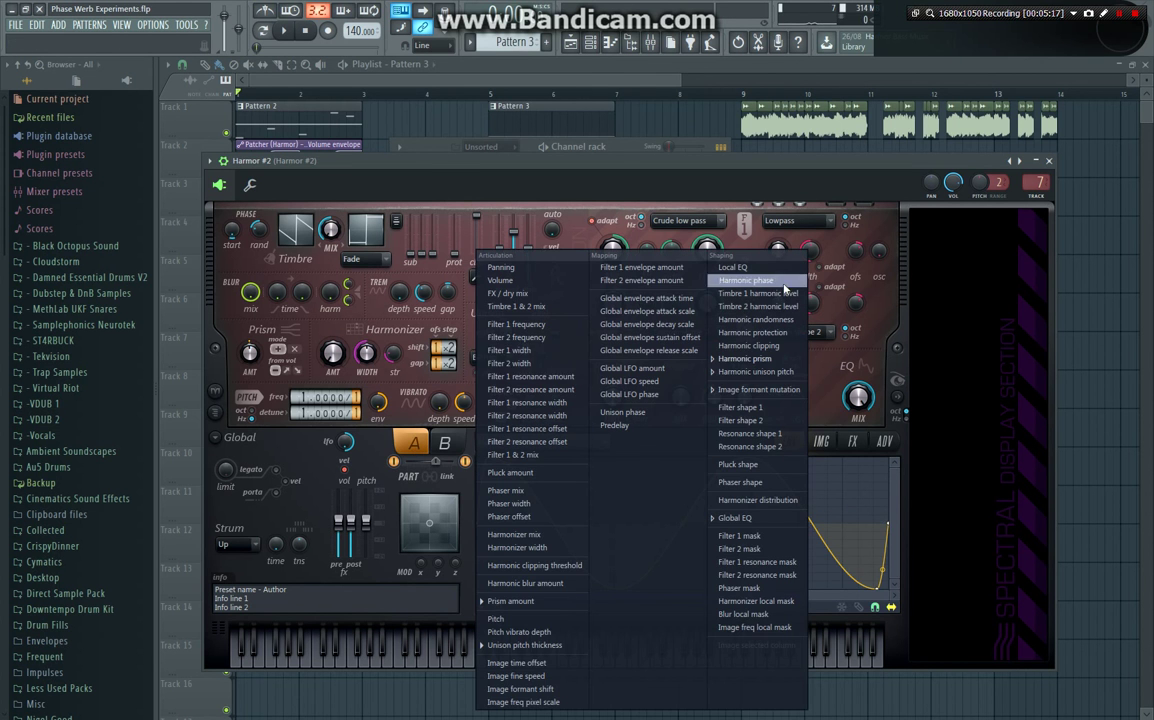
click(745, 358)
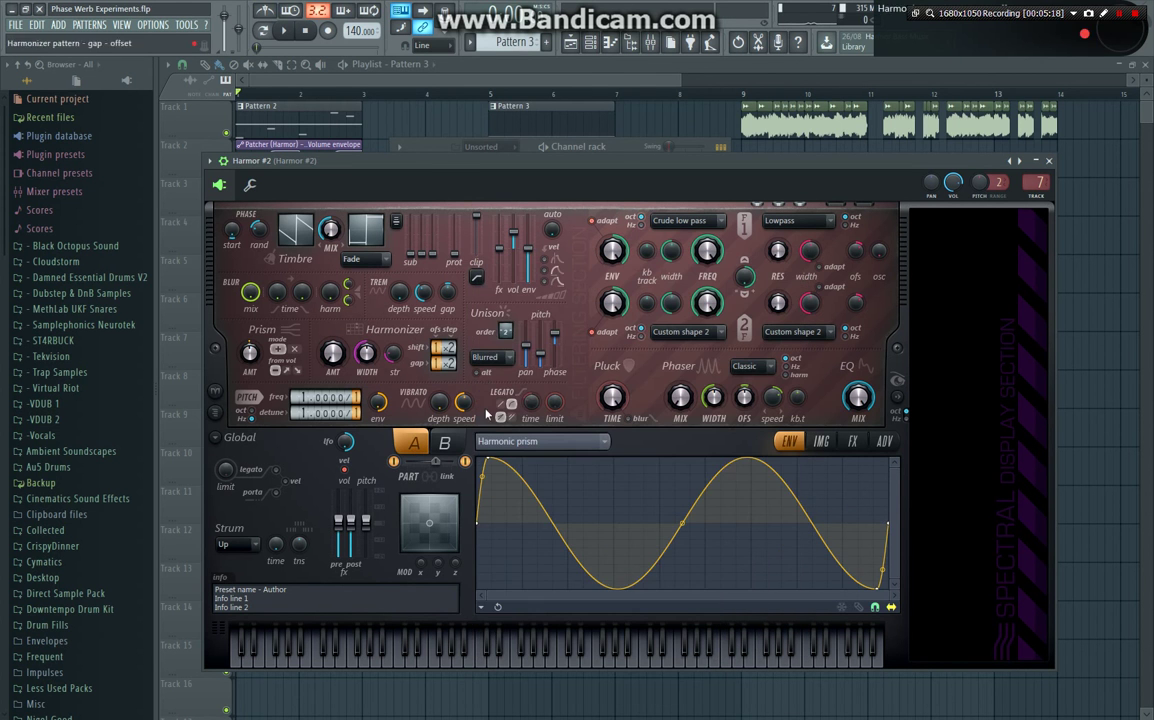
Inspect part B's phaser mask, offset and width curves plus the effects page, and close Harmor #2.
click(444, 443)
click(540, 441)
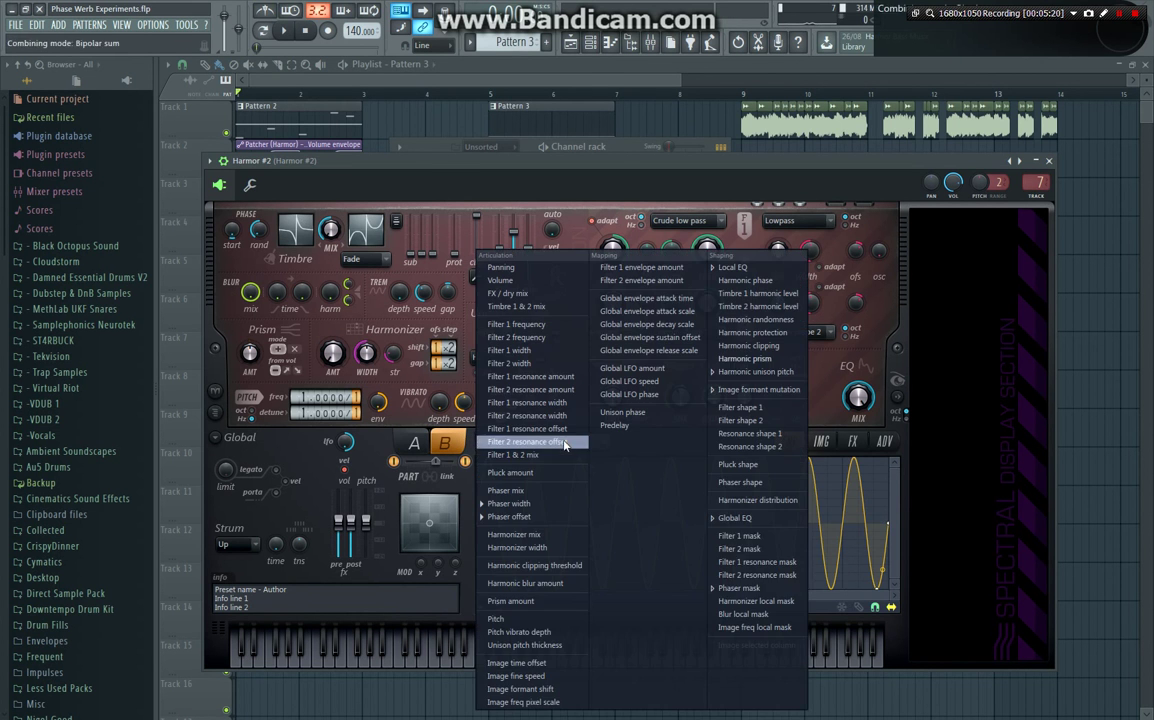
click(760, 586)
click(555, 443)
click(465, 560)
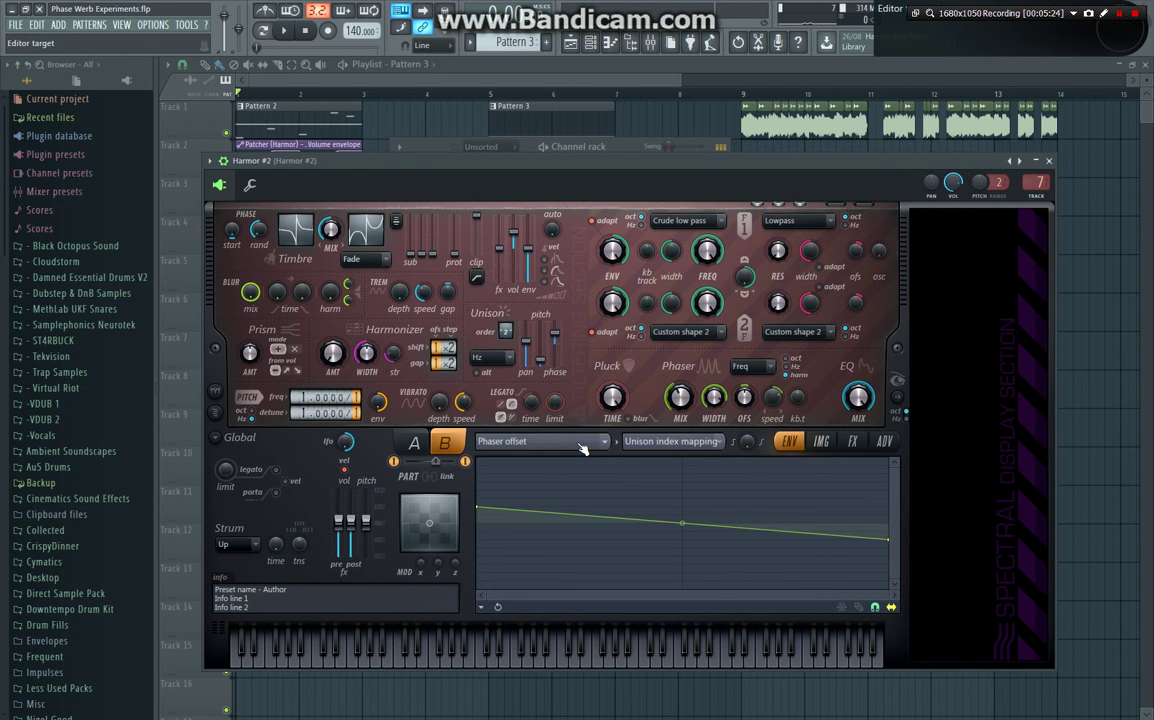
click(652, 443)
click(641, 445)
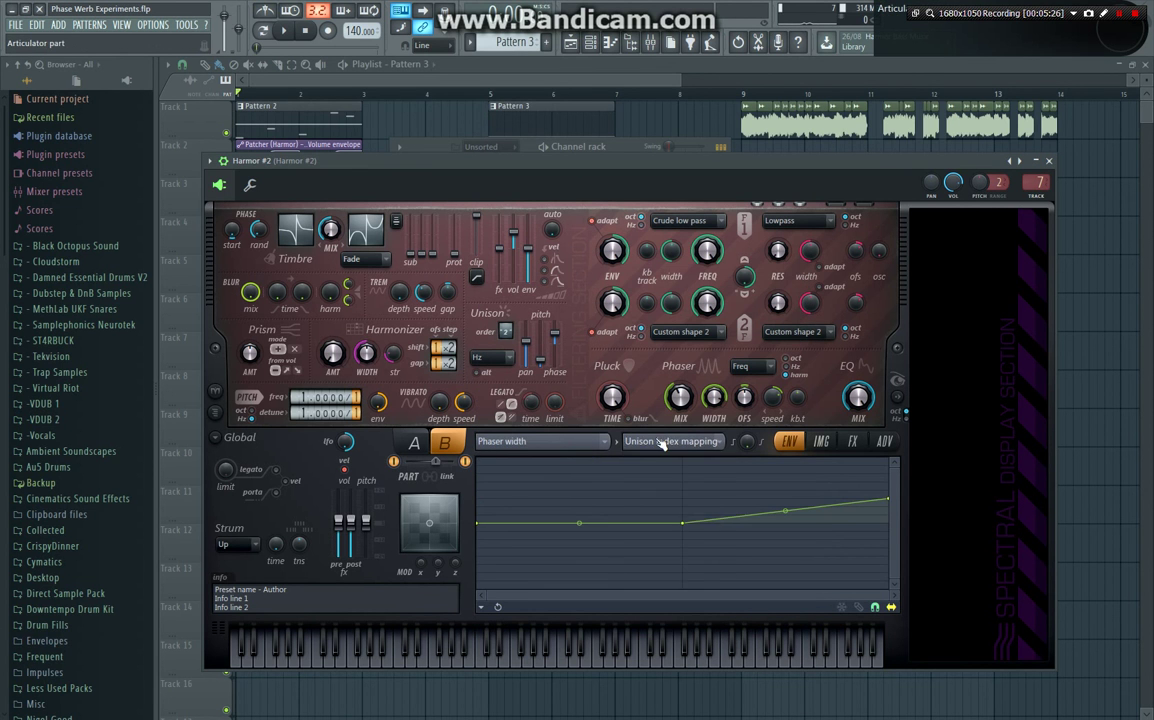
click(852, 441)
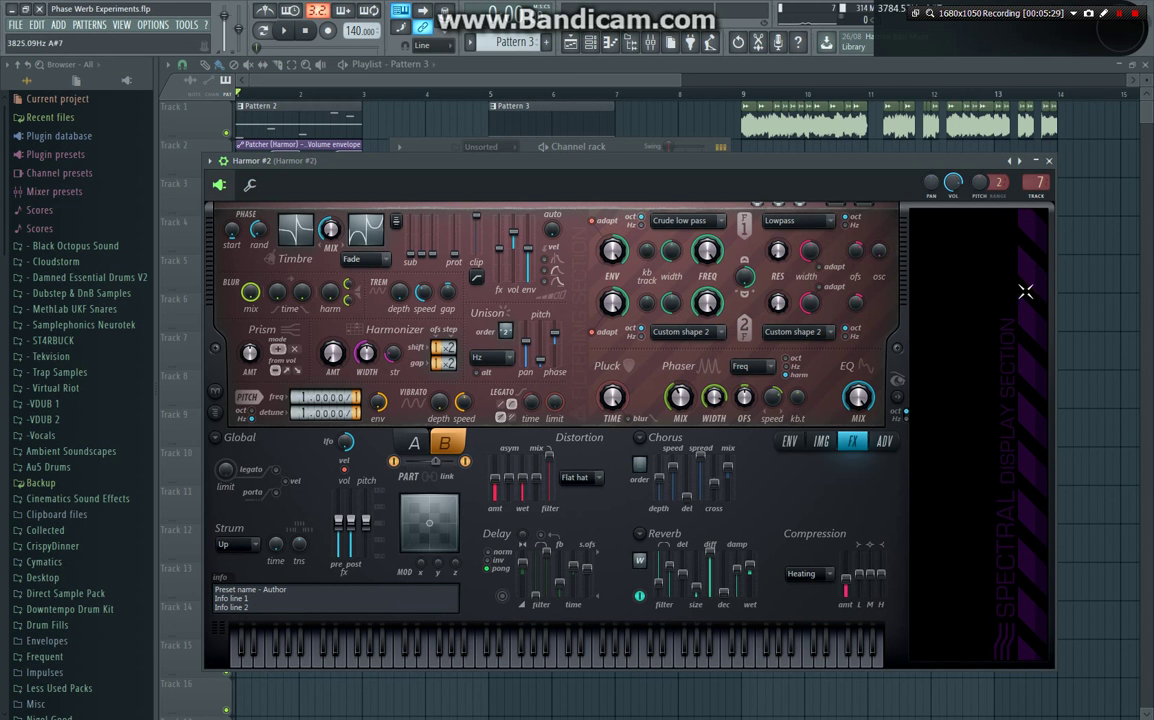
click(1049, 161)
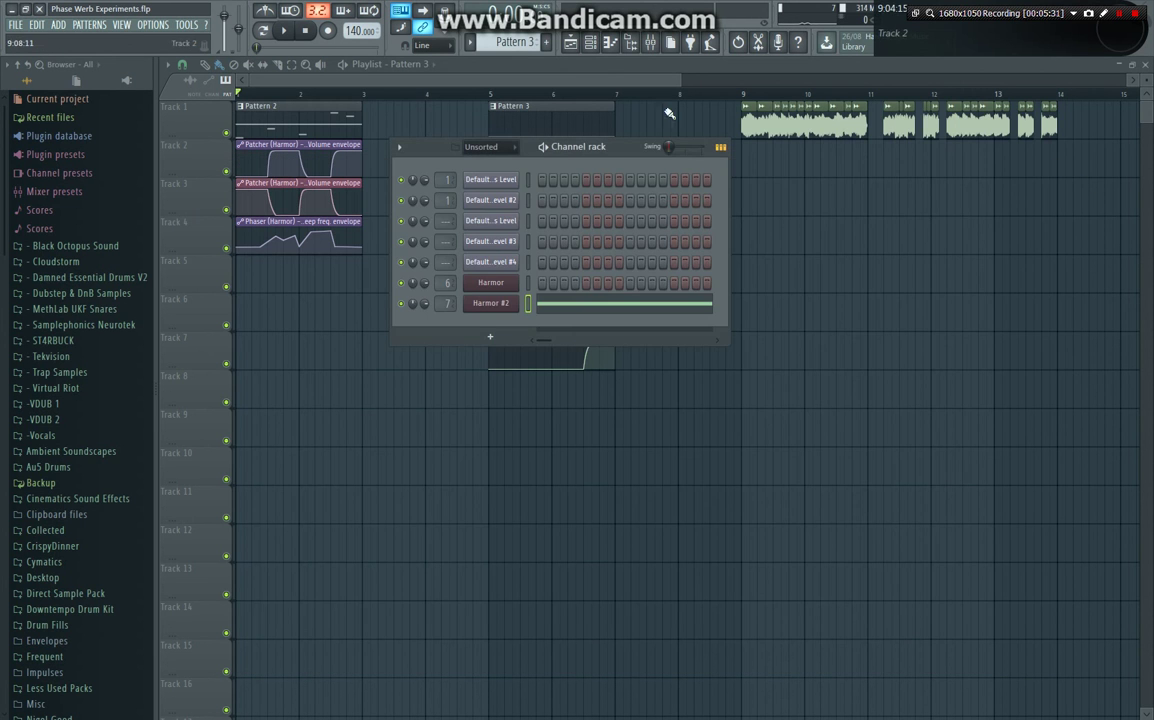
Hide the channel rack, set the playlist position to bar 5 and show the mixer.
click(591, 44)
click(490, 95)
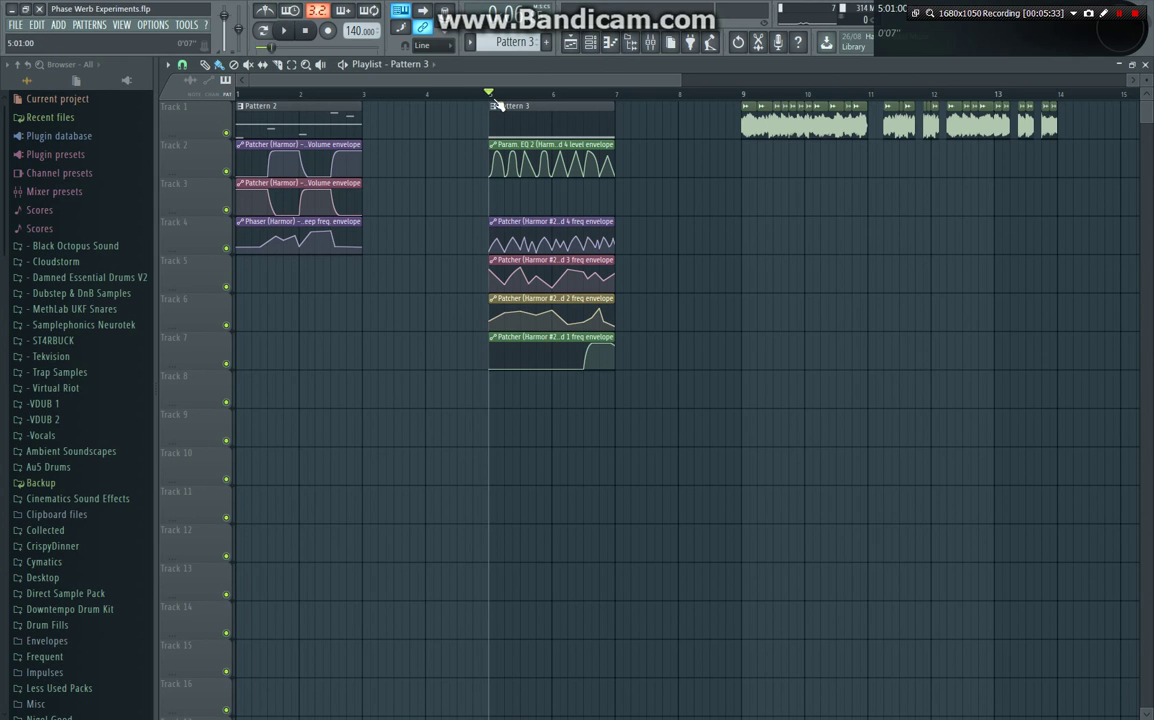
click(586, 42)
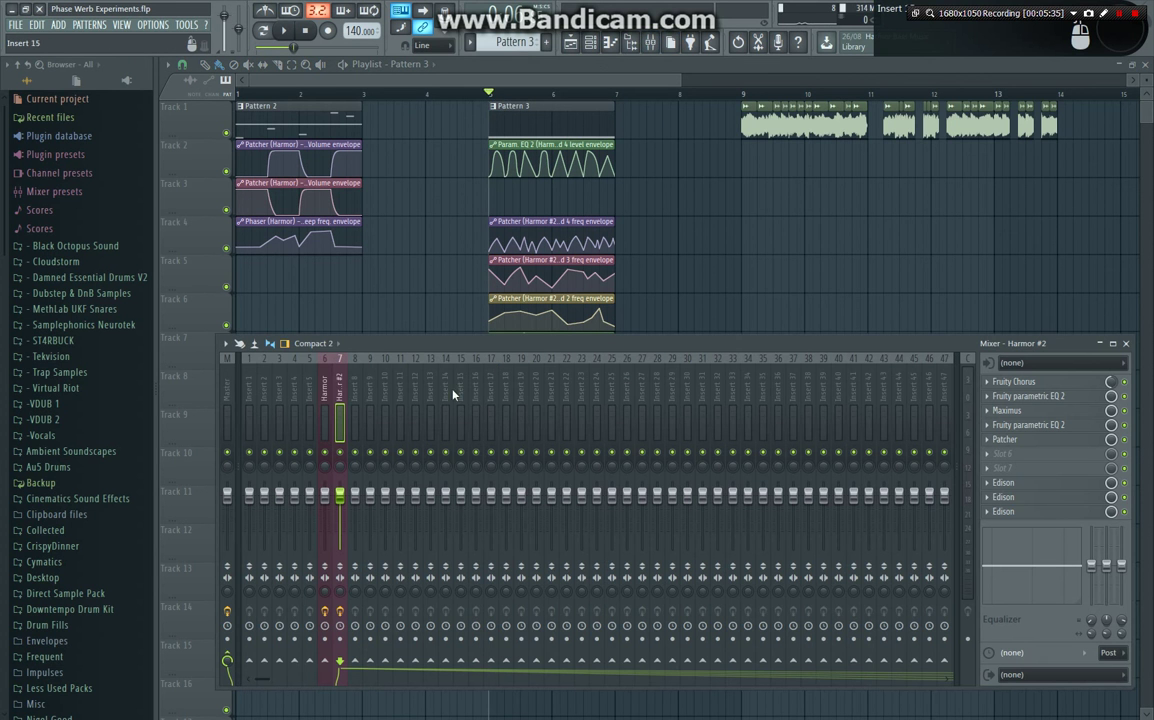
Inspect the Harmor #2 track's Fruity Chorus settings and its first Fruity parametric EQ 2 during playback.
click(1059, 390)
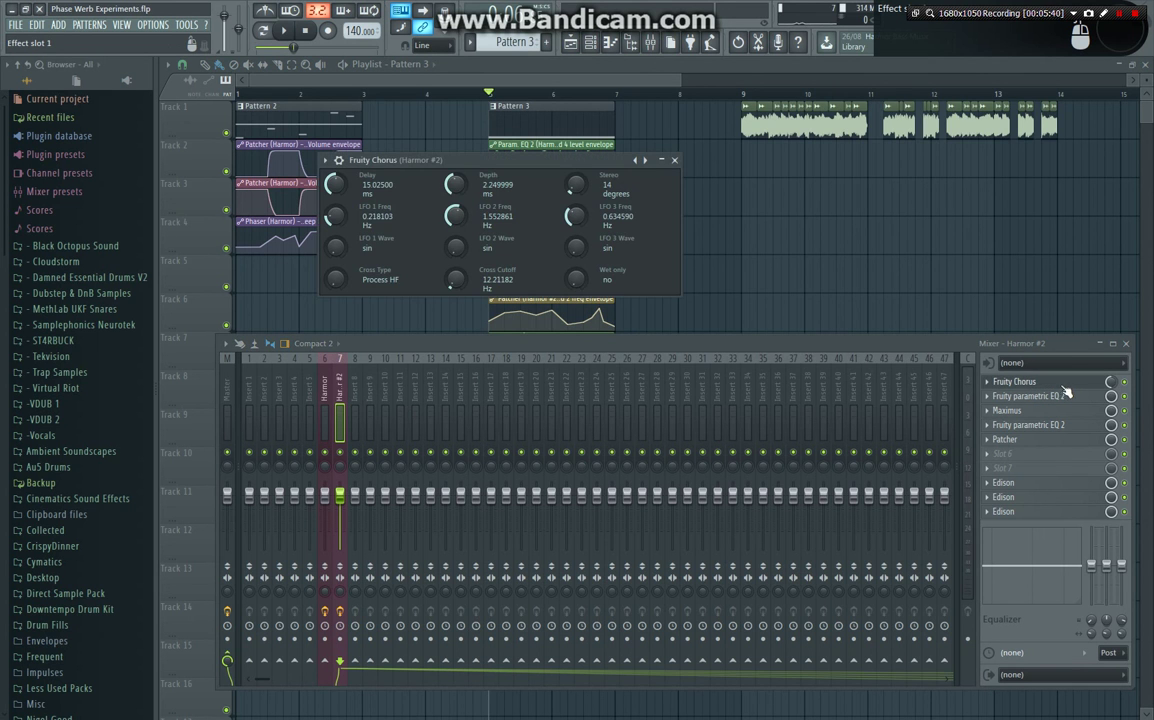
click(1066, 388)
click(1066, 396)
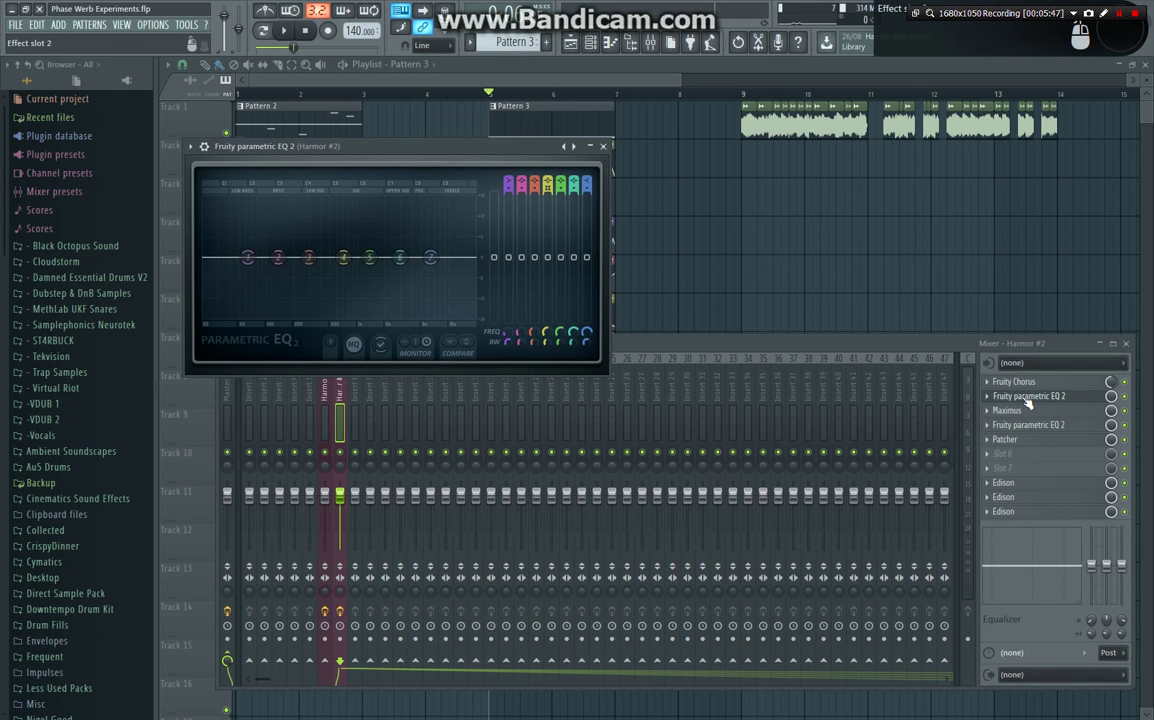
key(space)
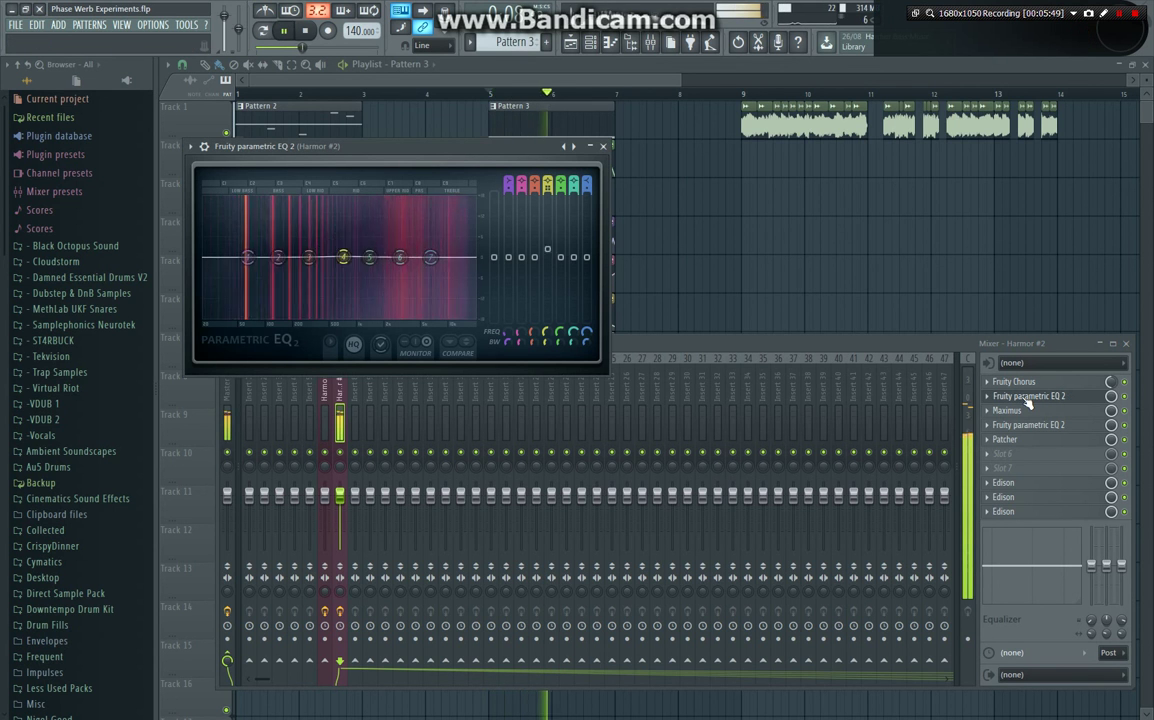
key(space)
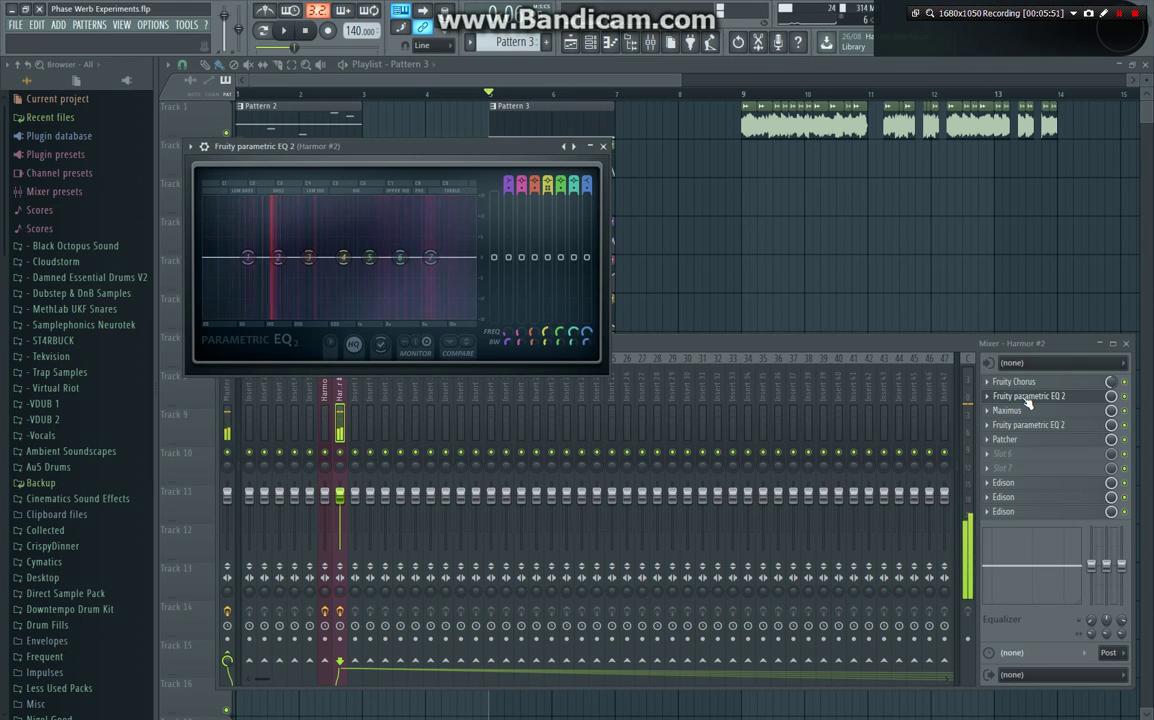
click(1028, 398)
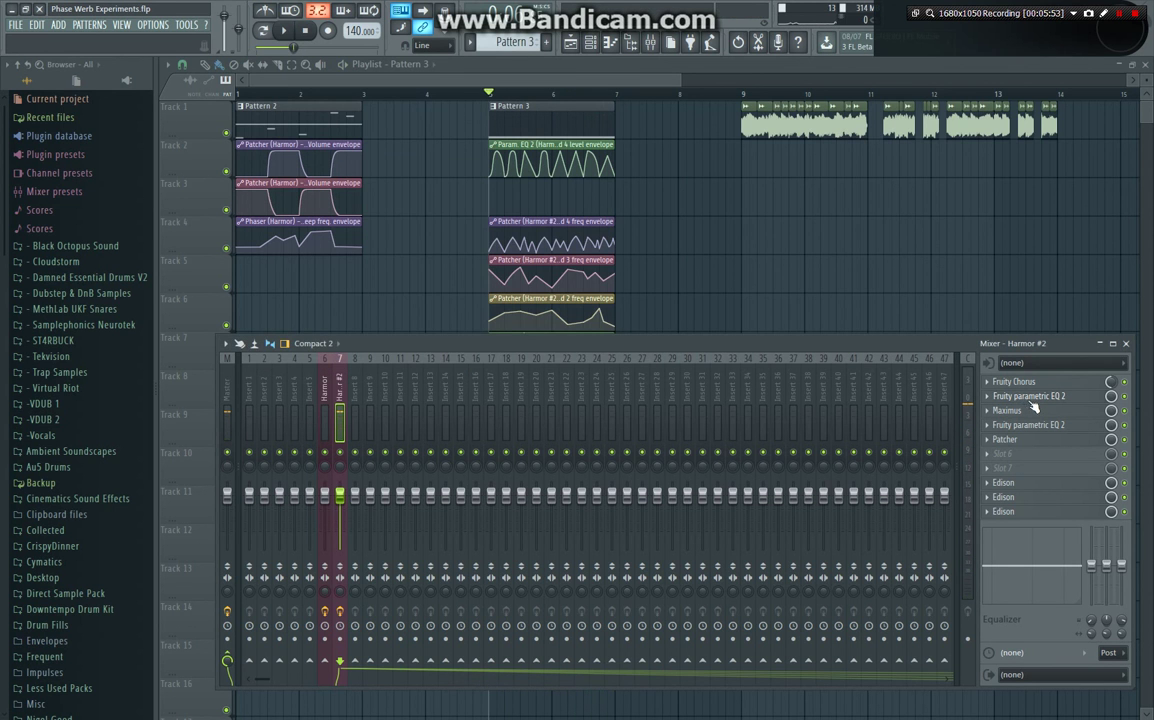
Inspect Maximus's low and master bands and the second Fruity parametric EQ 2 on the Harmor #2 track.
click(1032, 409)
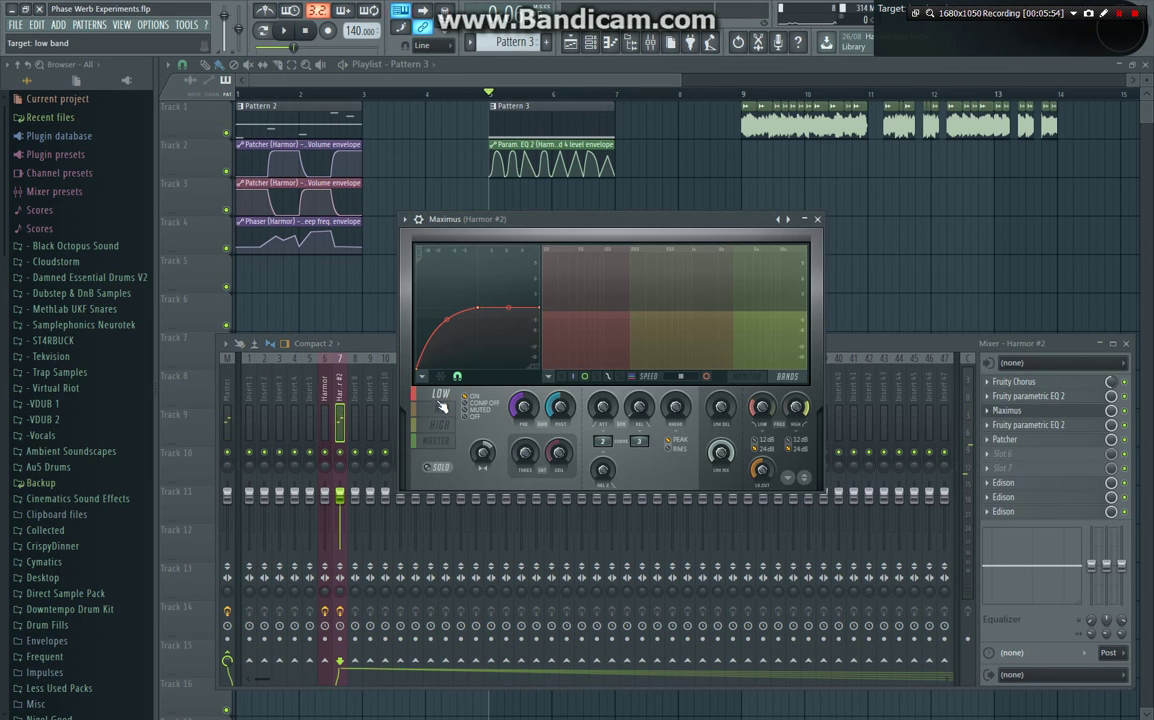
click(436, 441)
click(1088, 412)
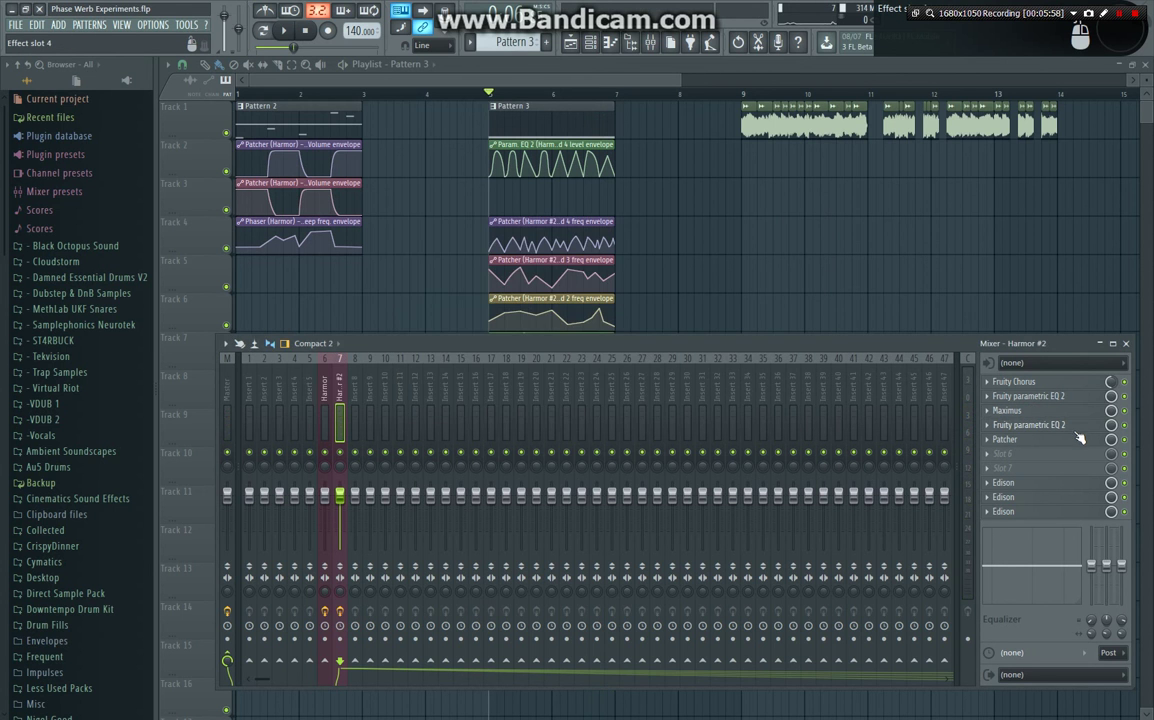
click(1078, 432)
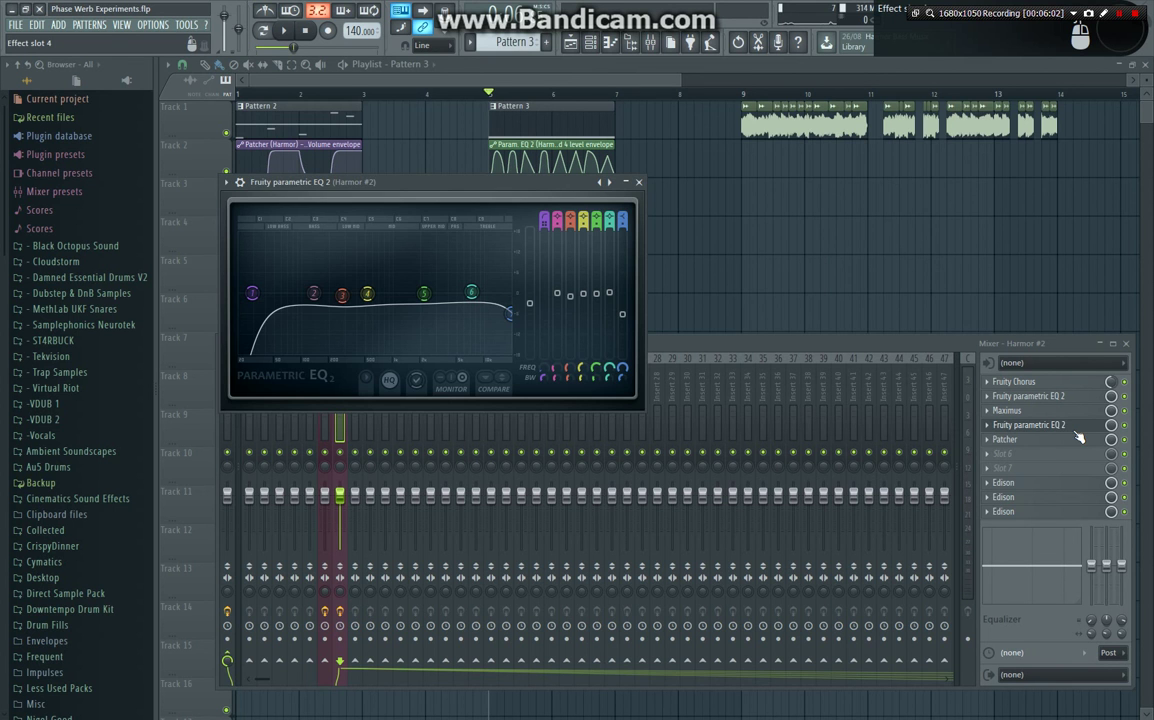
Open the Harmor #2 track's Patcher and inspect the first two Param. EQ 2 modules, playing the playlist briefly.
click(1078, 439)
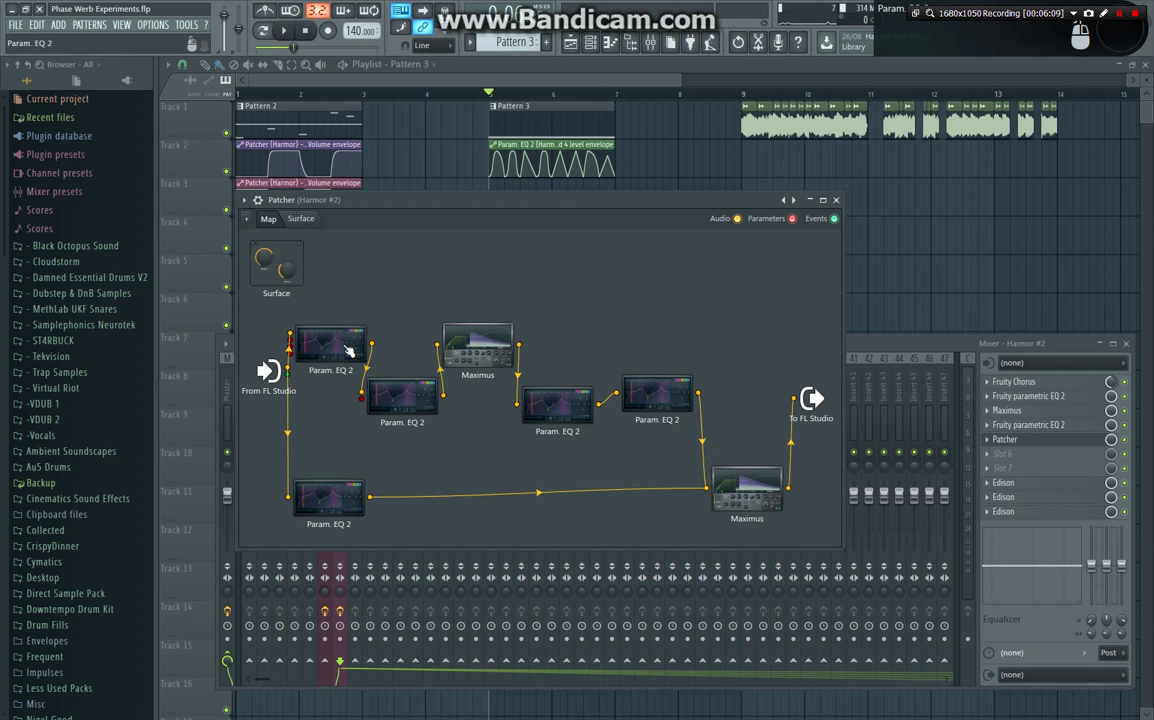
double_click(350, 349)
click(284, 30)
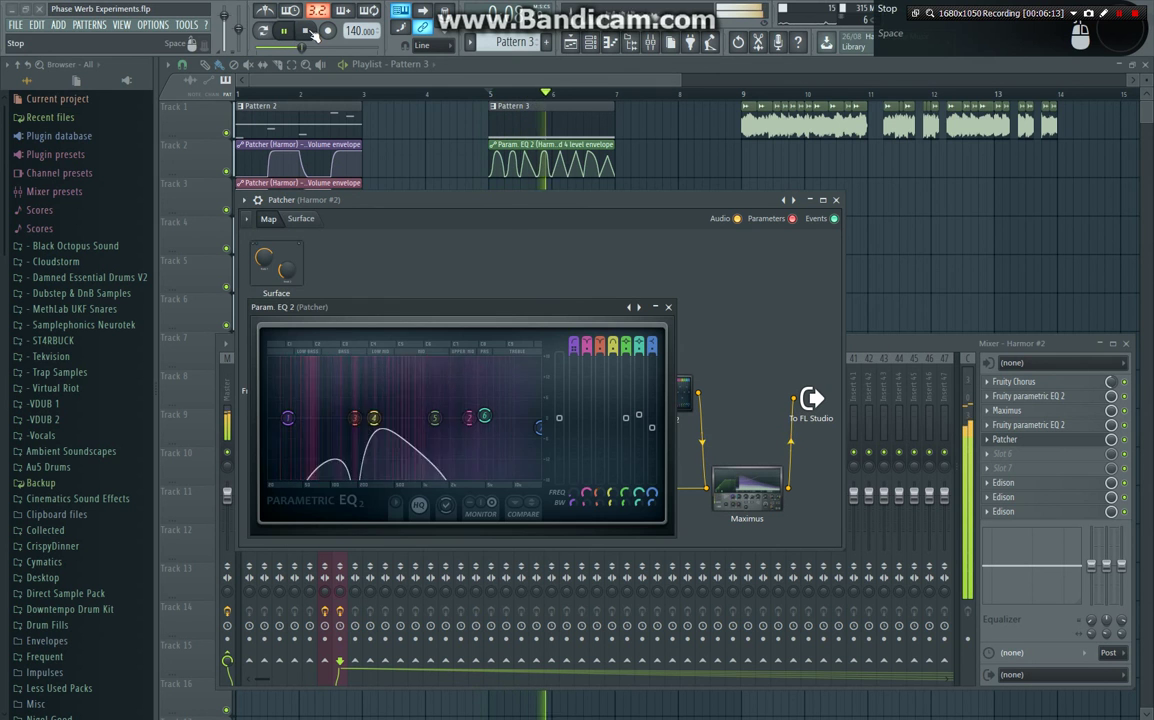
click(669, 308)
key(space)
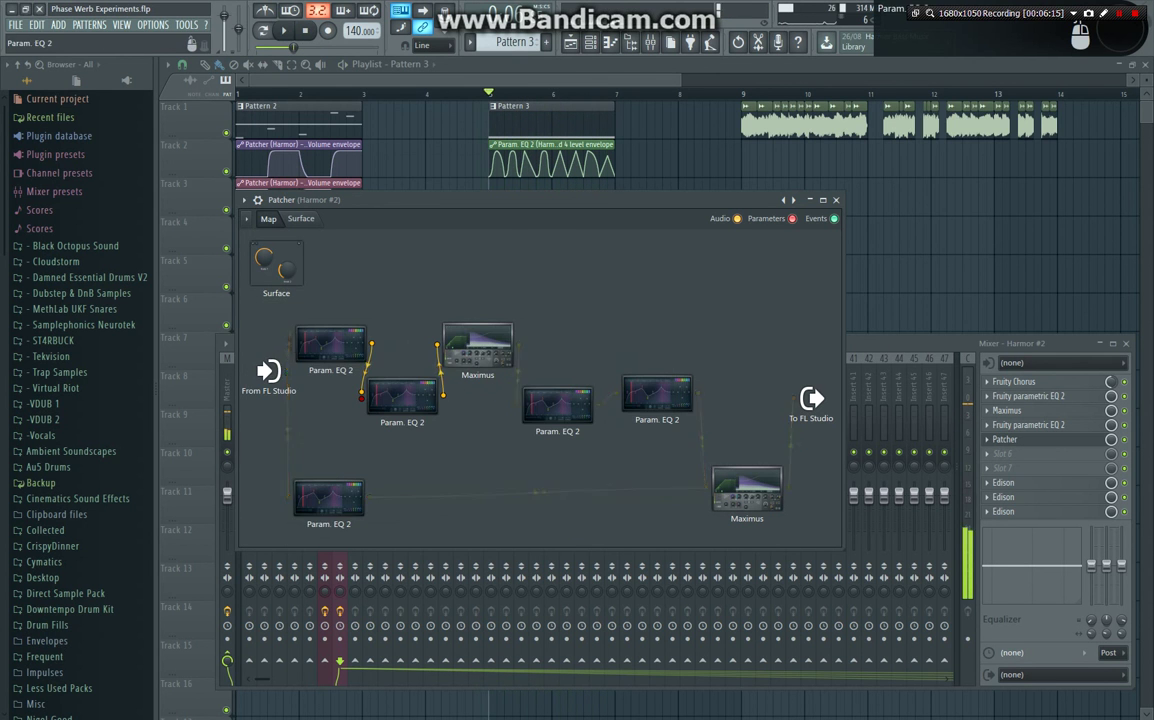
double_click(420, 393)
click(669, 307)
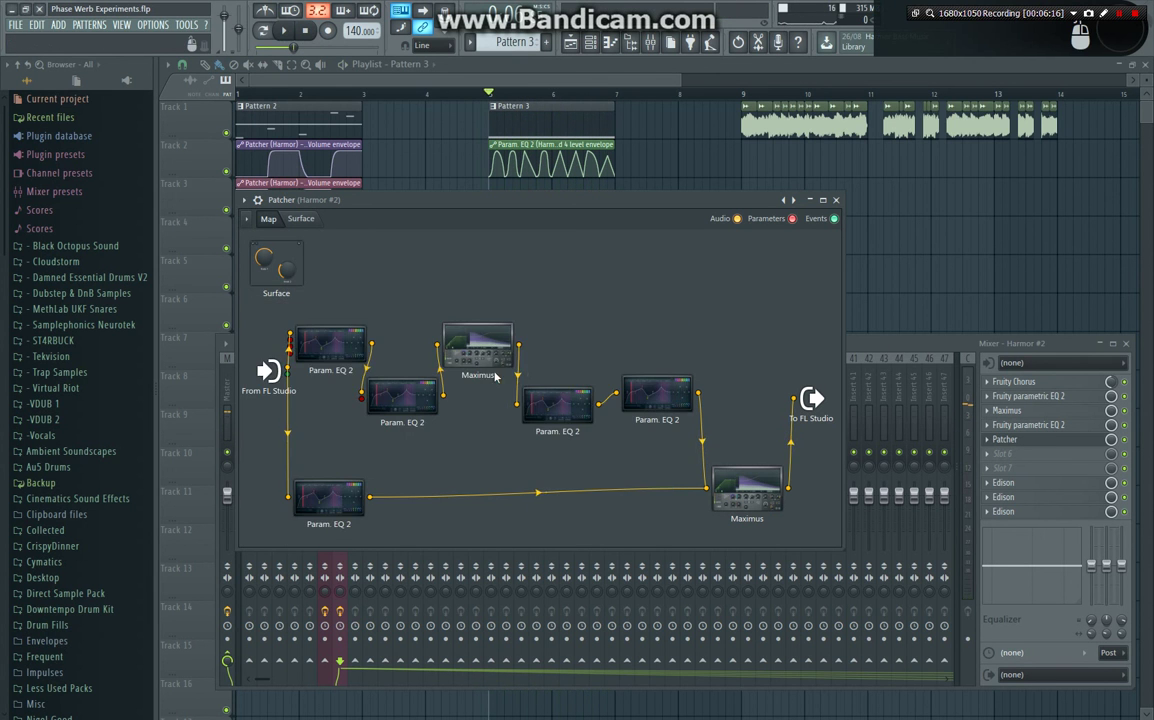
Inspect the low, mid, high and master bands of the first Maximus inside Patcher.
double_click(474, 350)
click(293, 482)
click(293, 497)
click(292, 512)
click(288, 528)
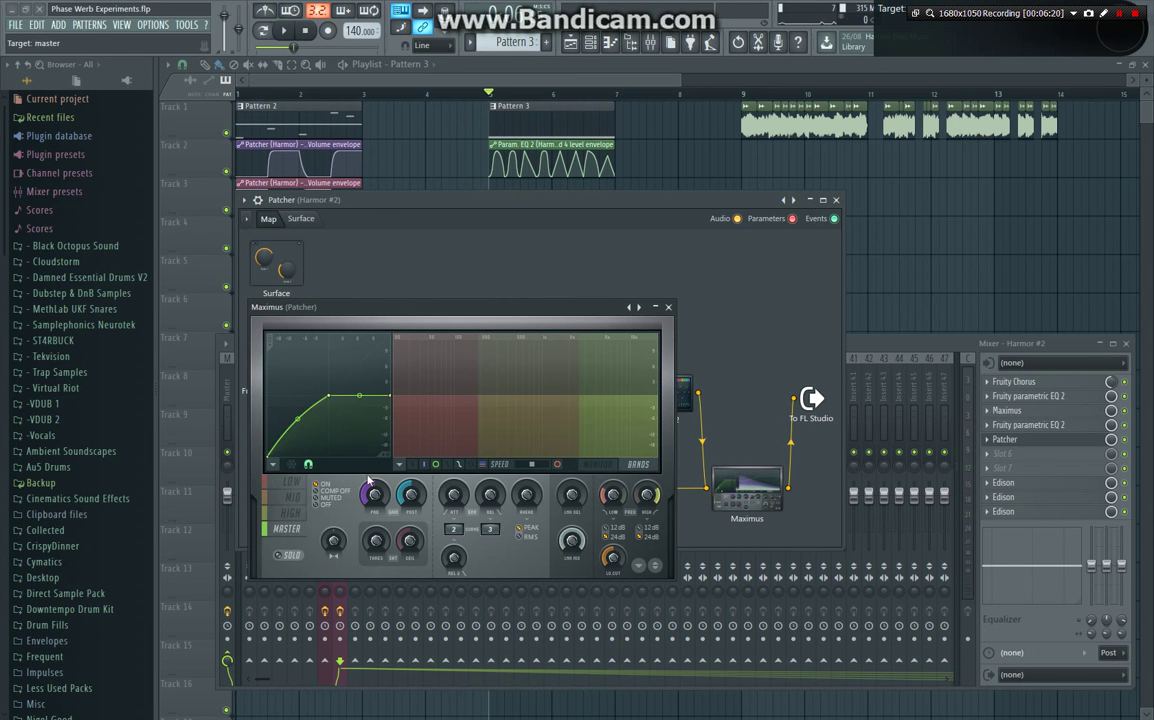
click(669, 307)
Inspect the two Param. EQ 2 modules following the first Maximus and the one on Patcher's parallel lower branch.
double_click(568, 393)
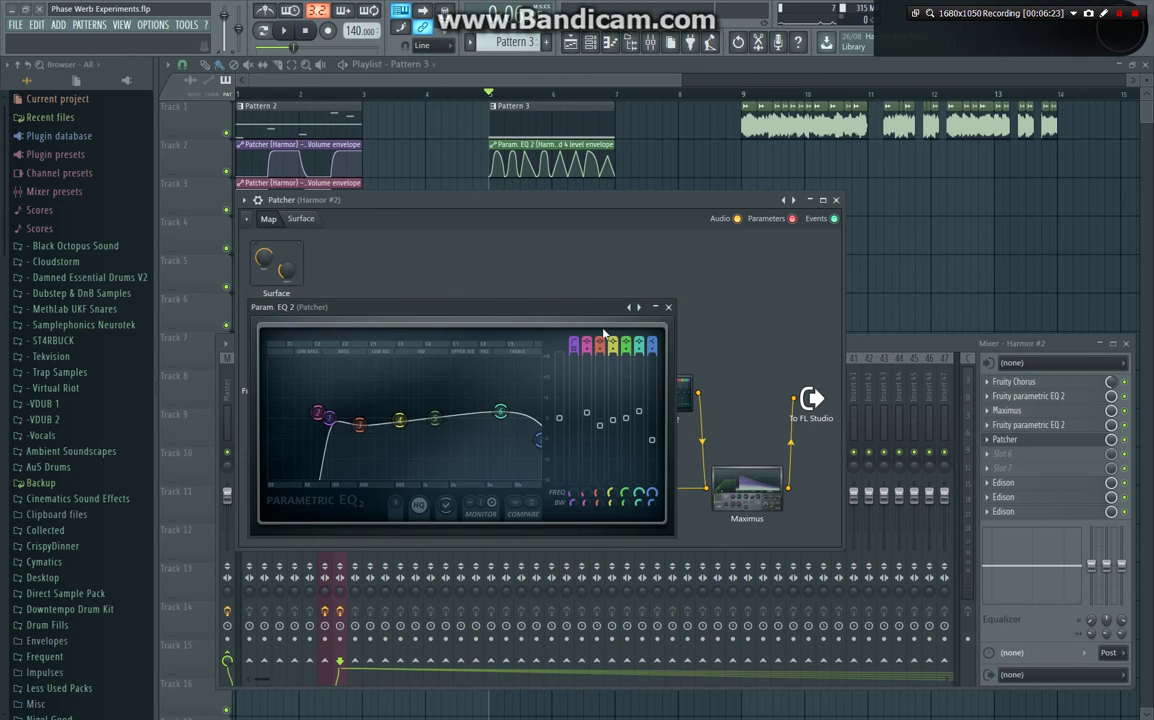
click(669, 307)
double_click(677, 391)
click(671, 307)
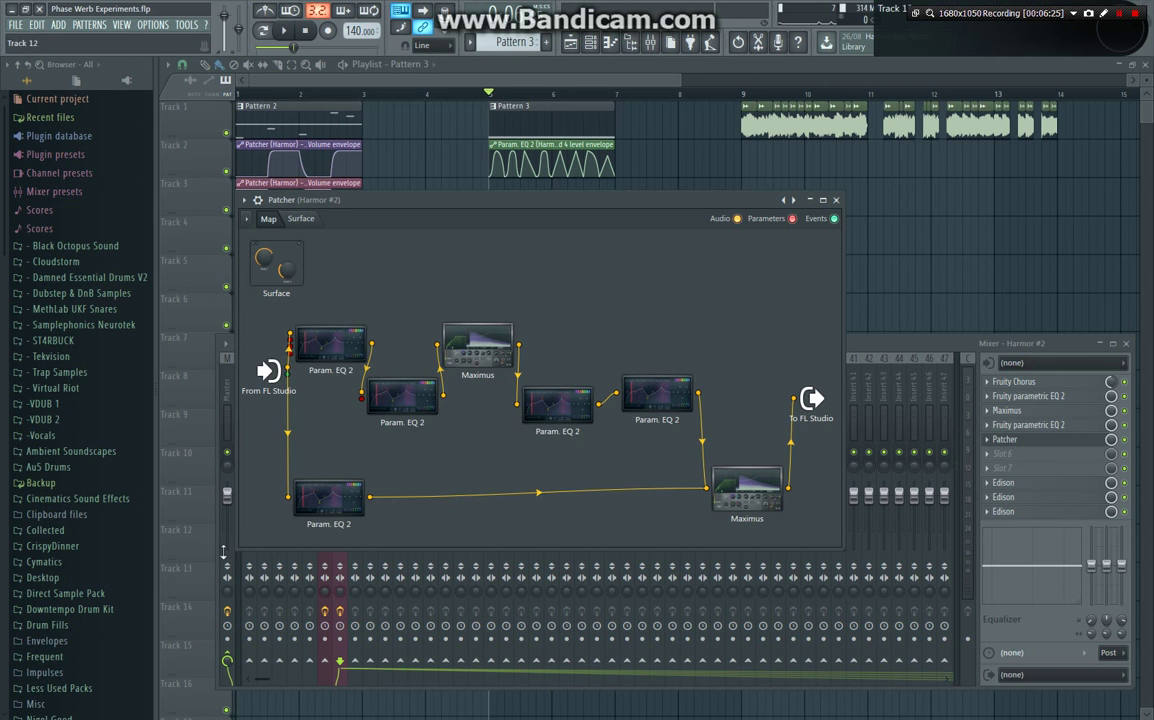
double_click(335, 505)
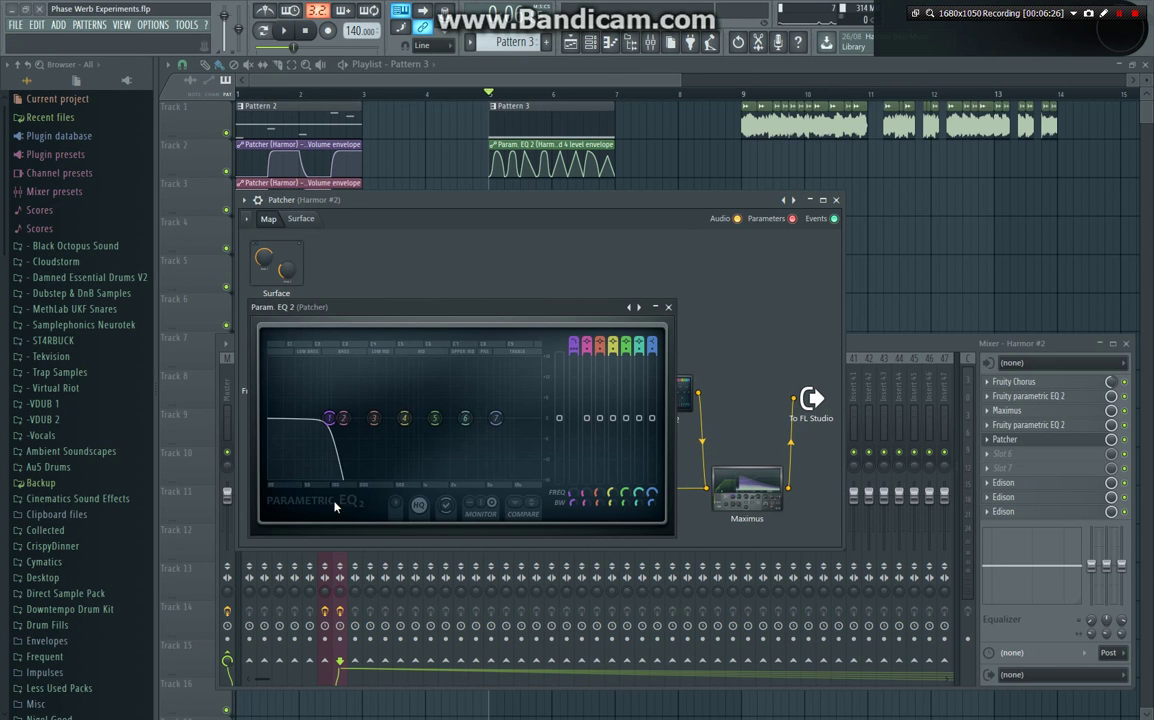
Inspect the high, mid, low and master bands of the final Maximus before Patcher's output.
click(671, 308)
double_click(747, 482)
click(288, 515)
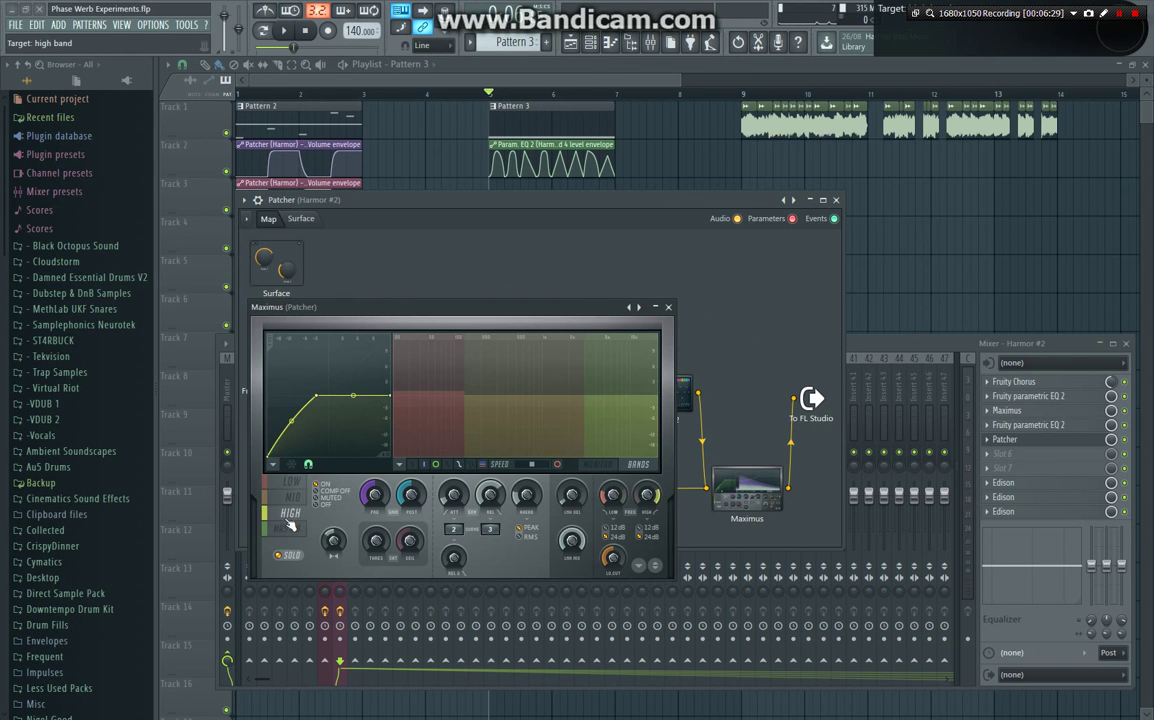
click(293, 497)
click(296, 484)
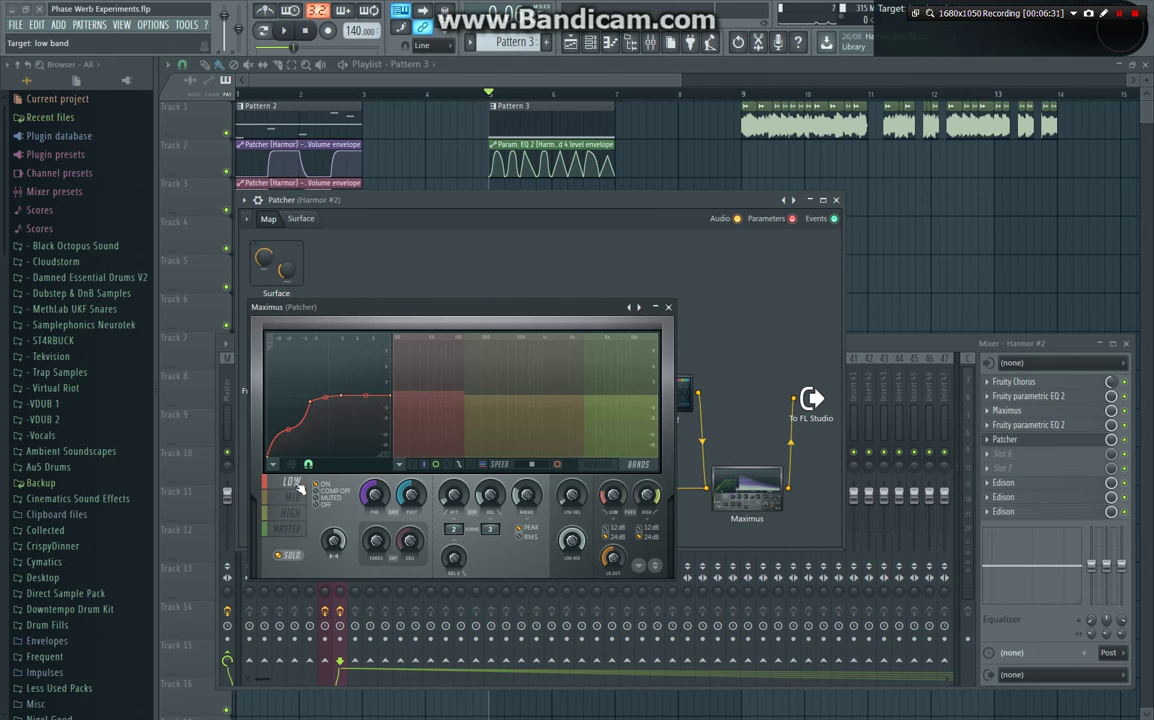
scroll(302, 513, down, 3)
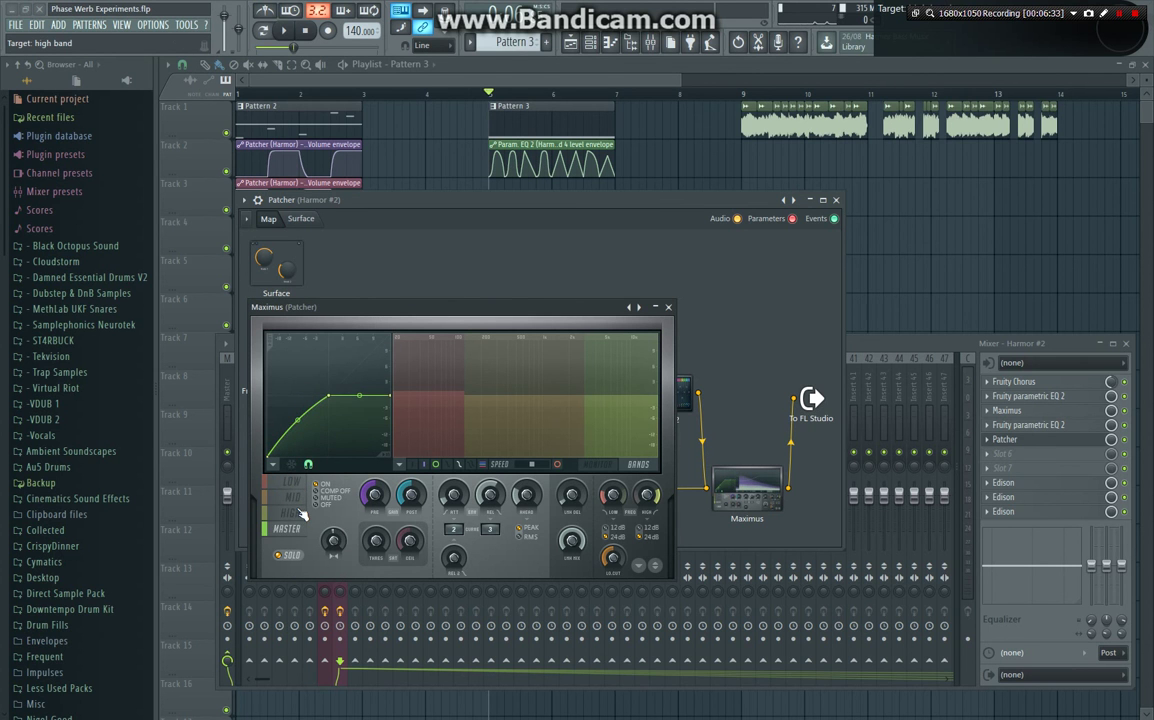
click(668, 307)
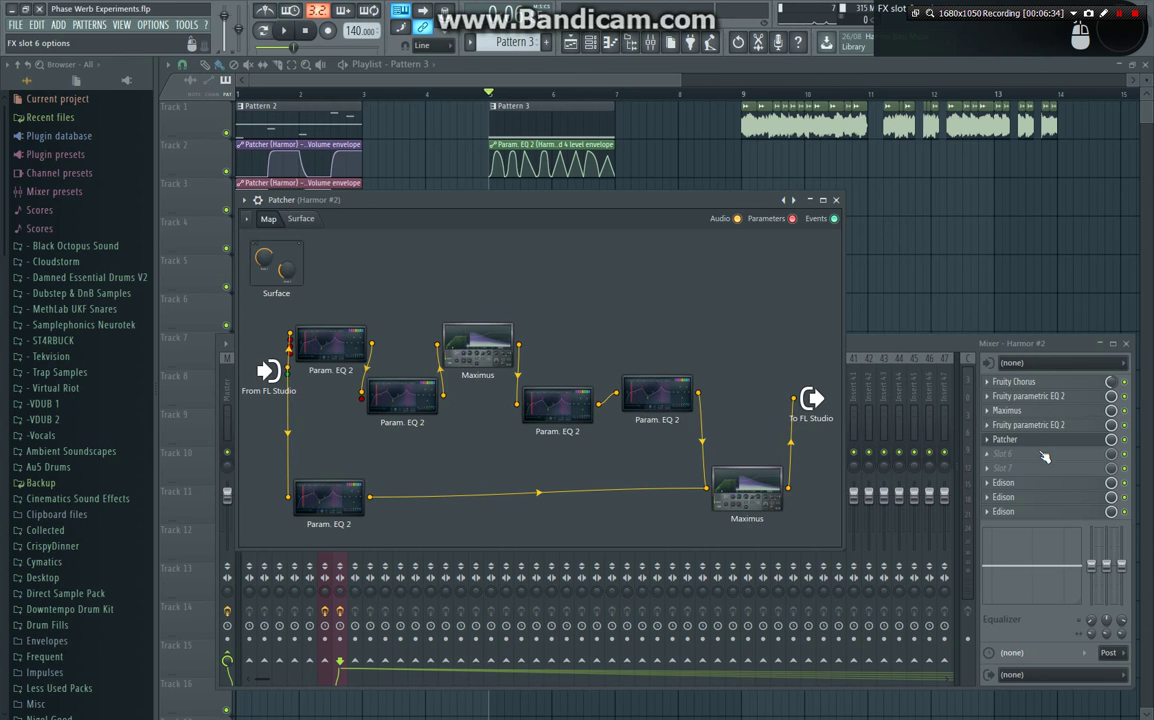
Close the Patcher and mixer windows and return the playhead to the start of the playlist.
click(1043, 450)
click(1126, 343)
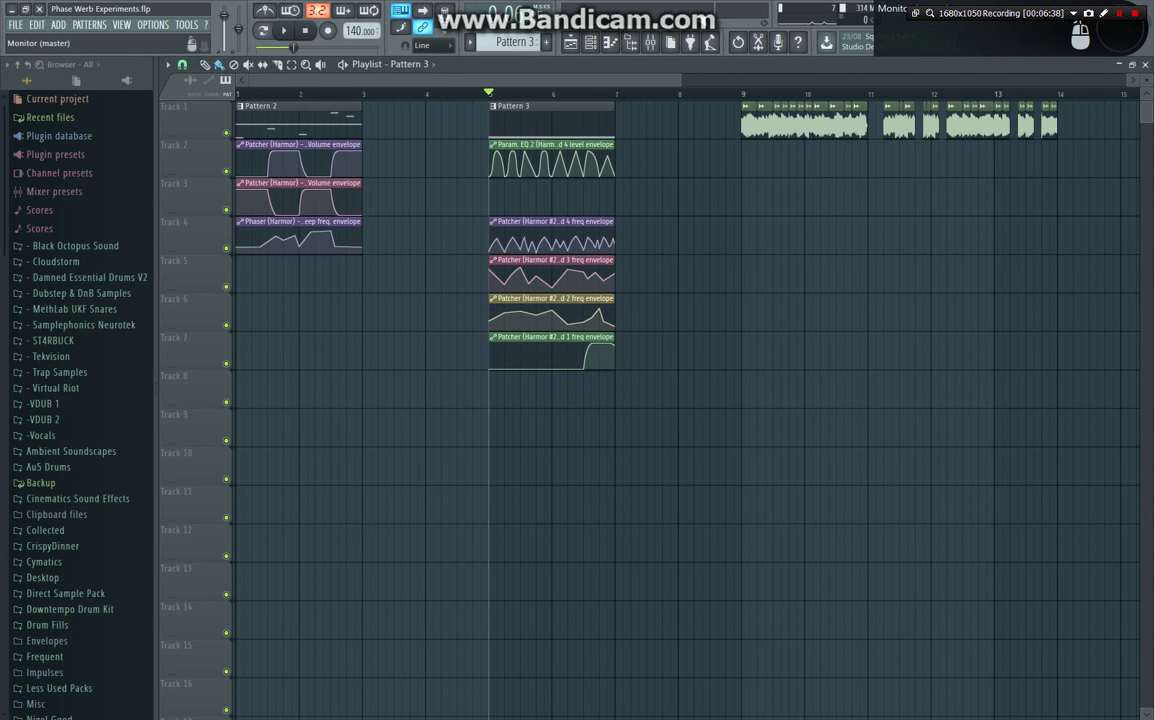
click(305, 31)
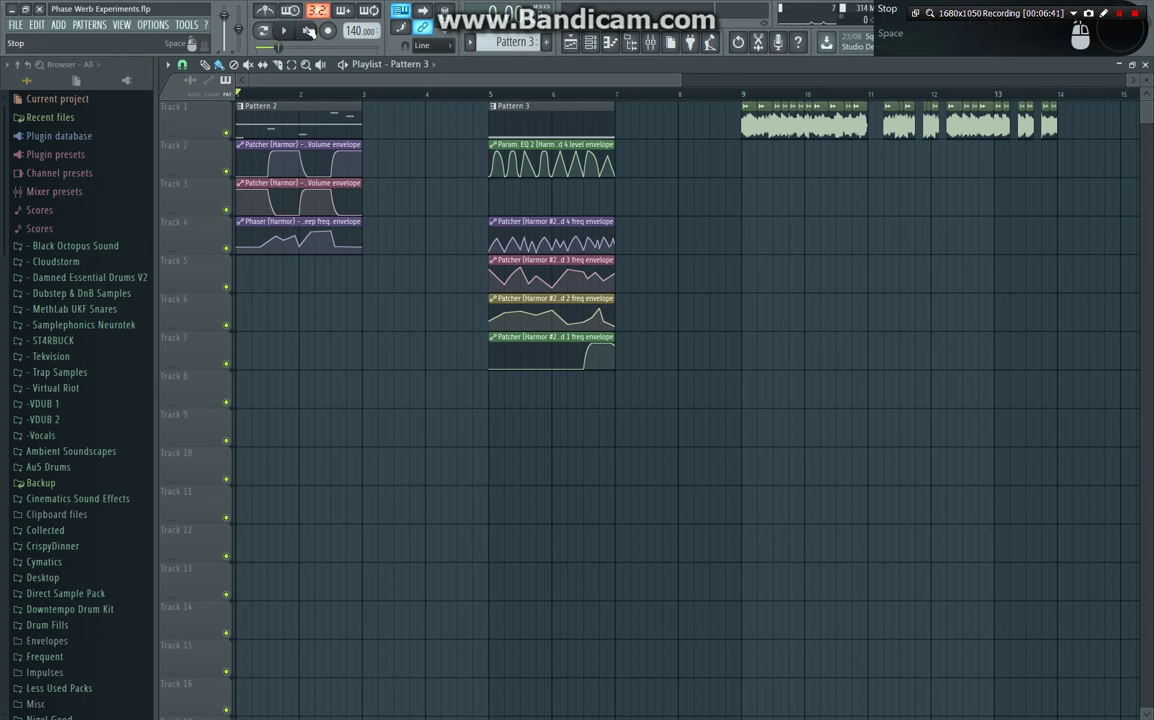